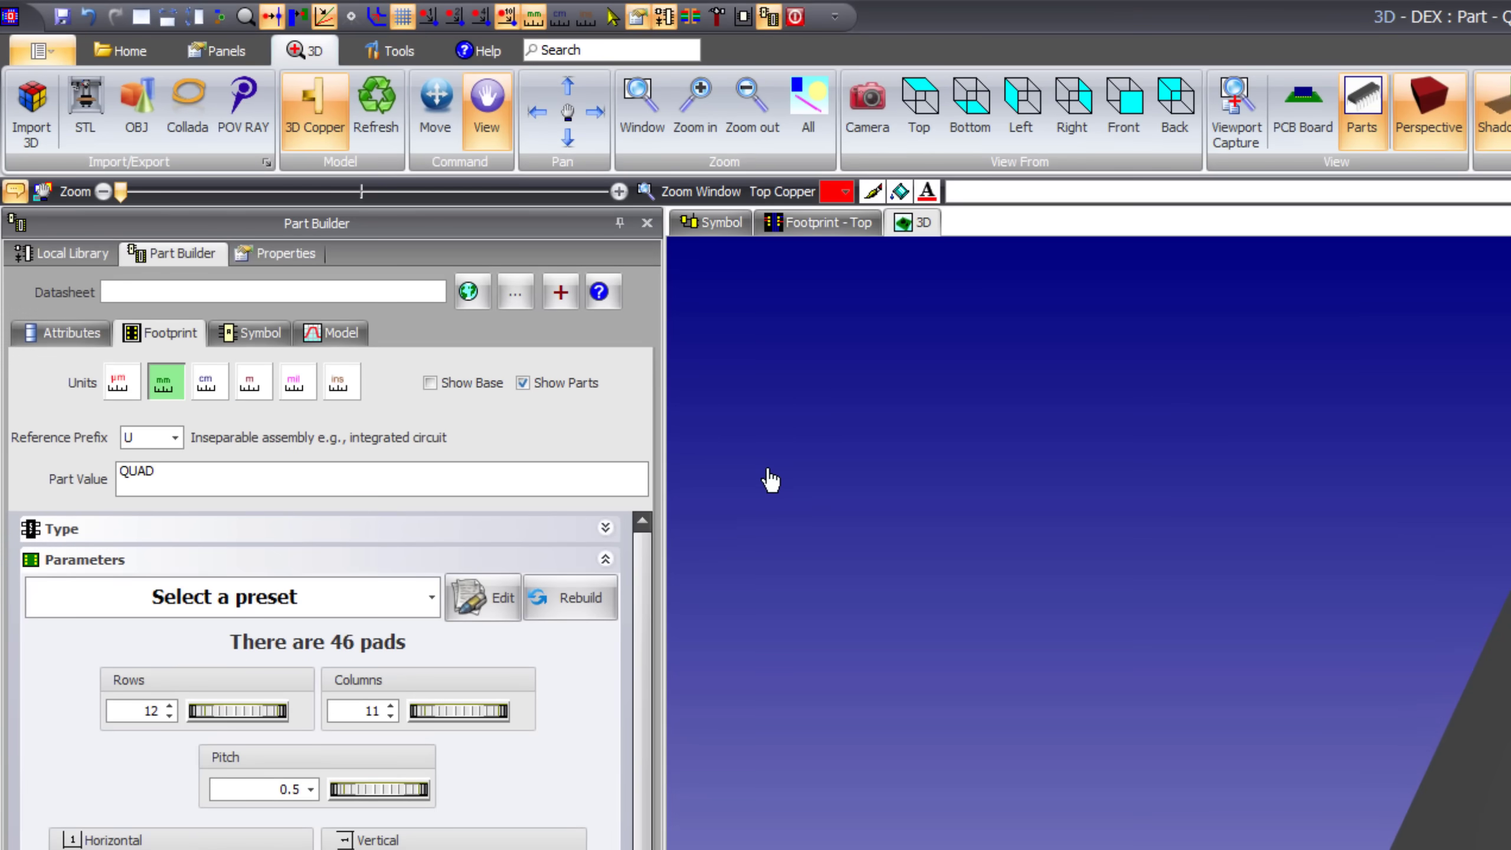
Start creating a new parametric part
{"action": "left_click", "coordinate": [220, 52]}
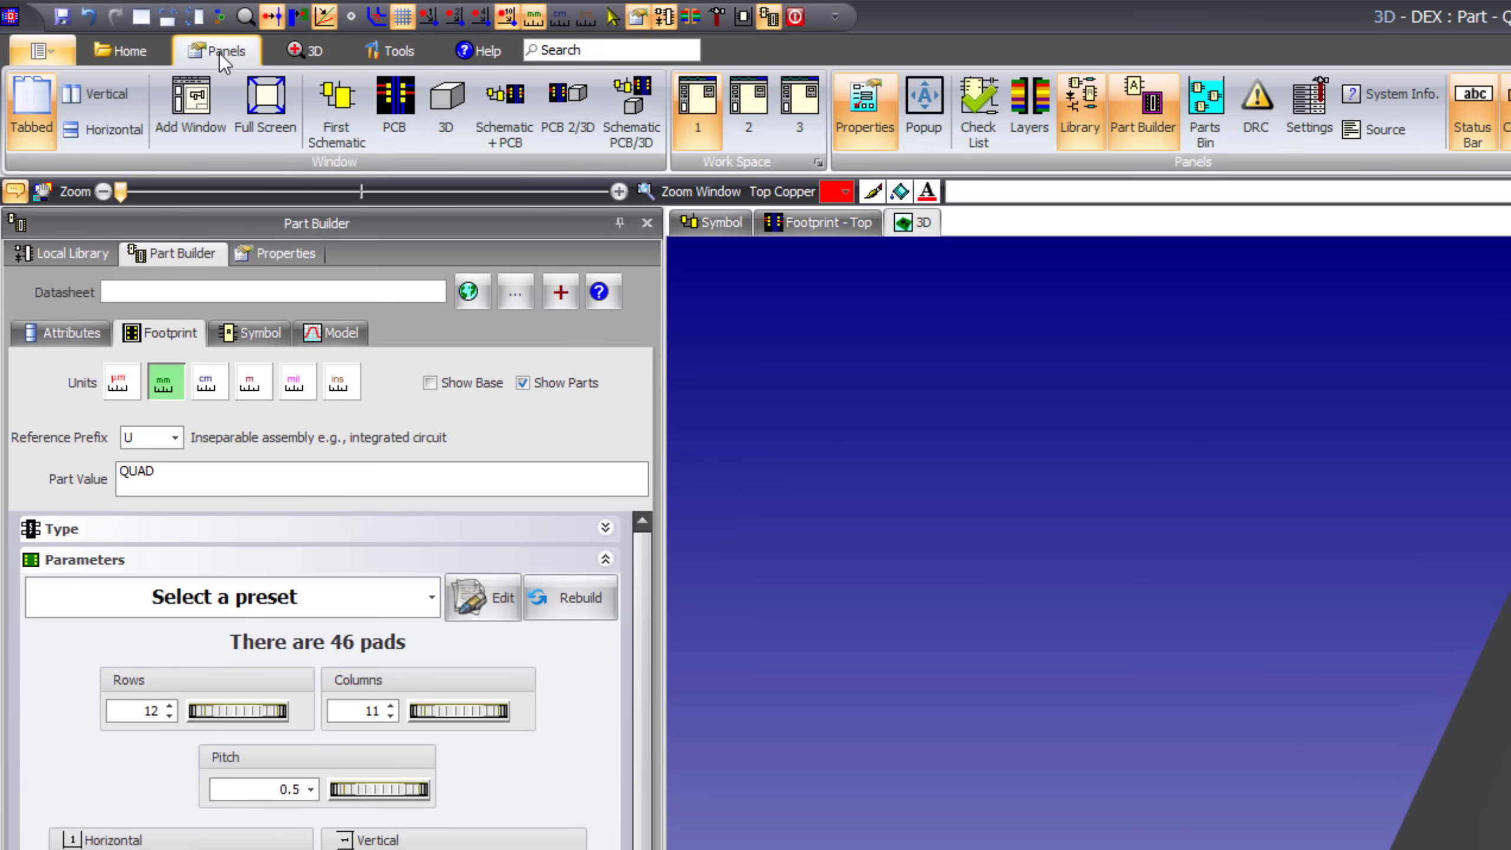
{"action": "left_click", "coordinate": [113, 52]}
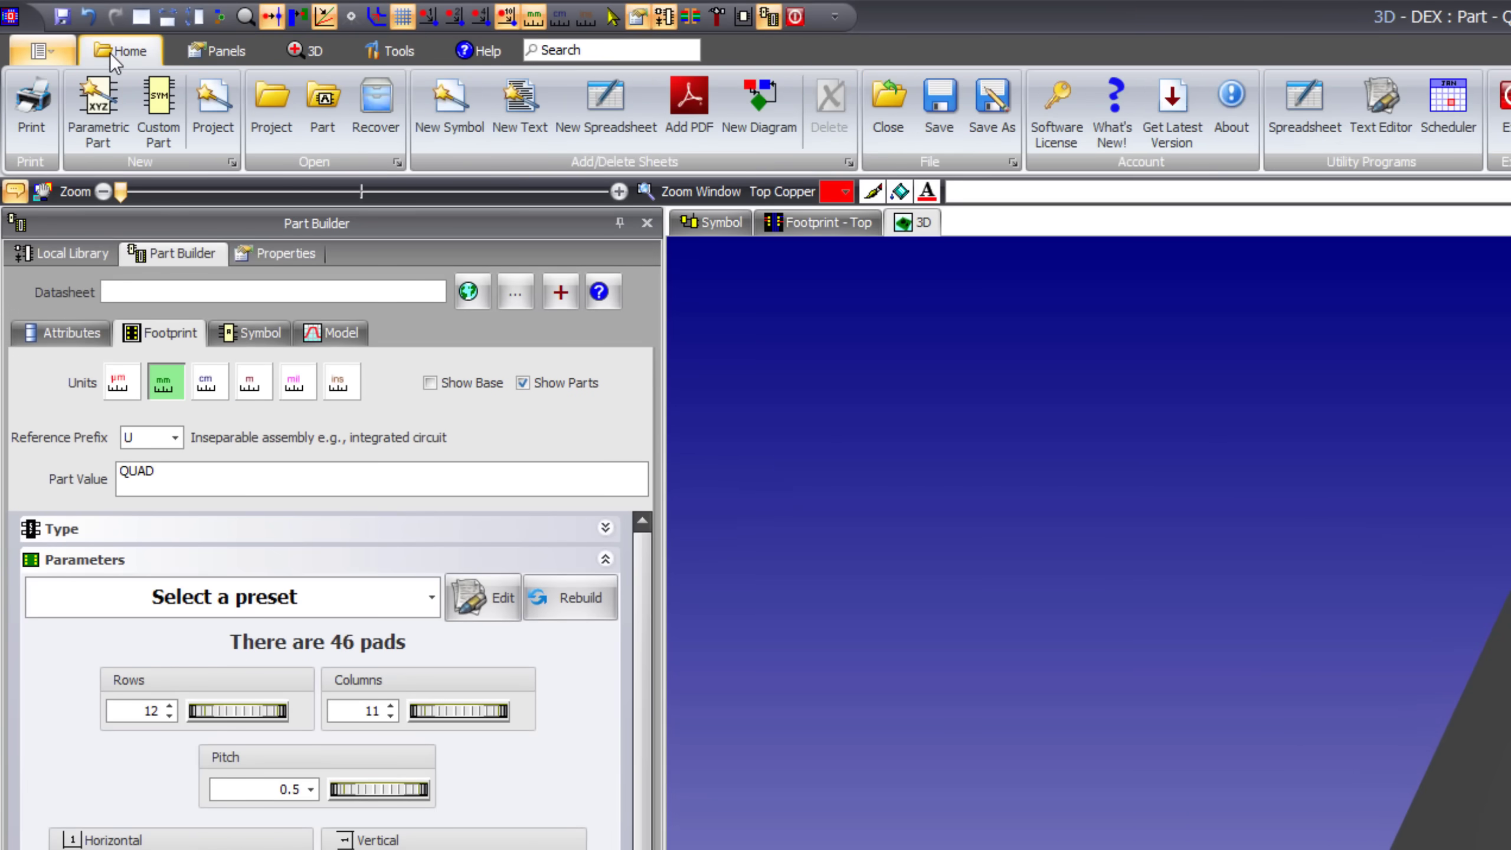
{"action": "left_click", "coordinate": [120, 112]}
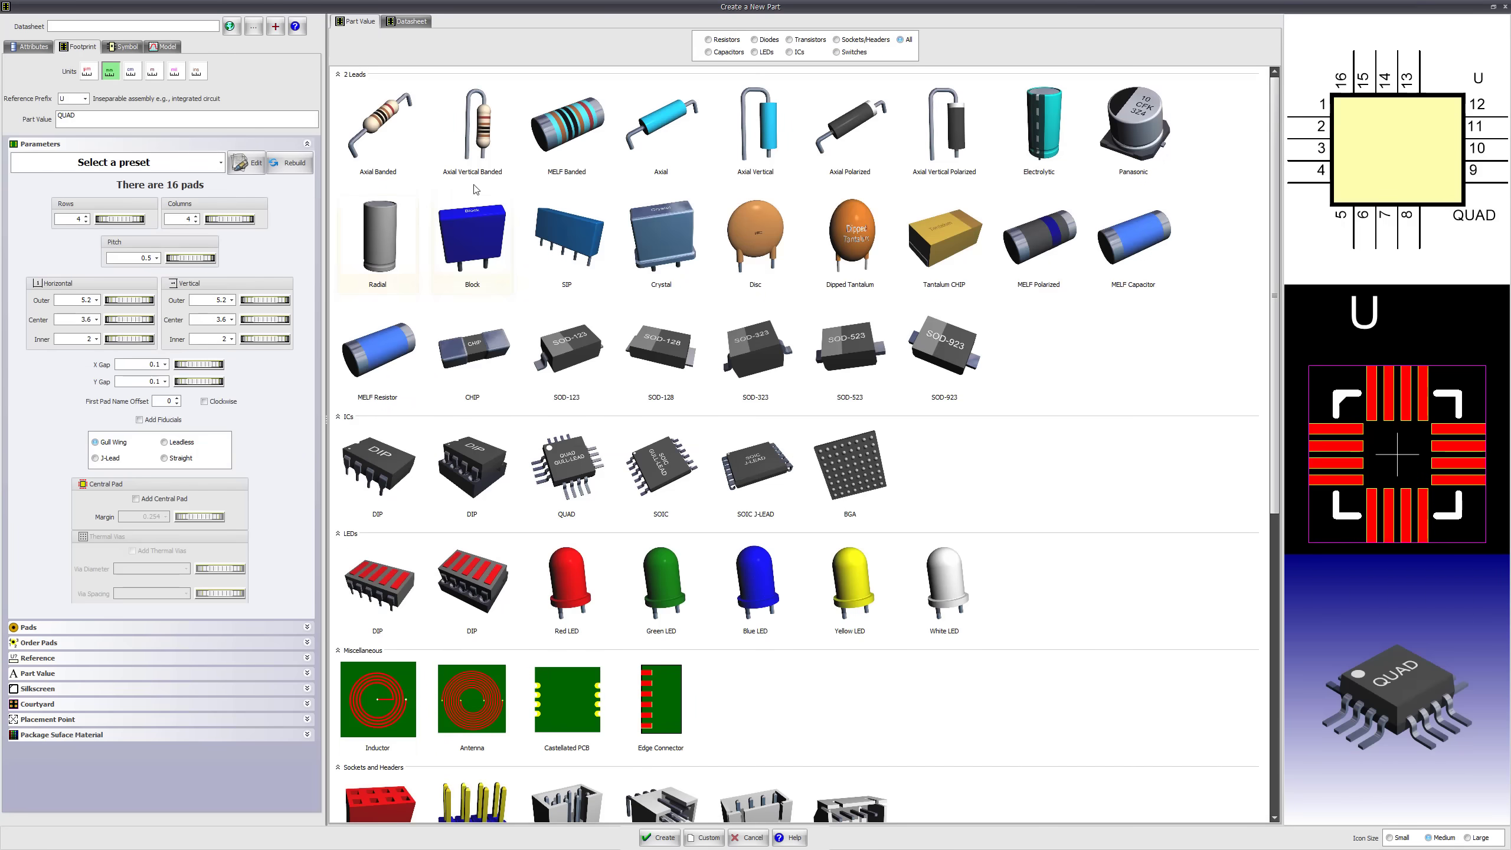
Preview the Axial Vertical Banded, Radial, Disc and SOD-323 part types, and pick the gull-lead QUAD IC type
{"action": "left_click", "coordinate": [647, 140]}
{"action": "left_click", "coordinate": [461, 166]}
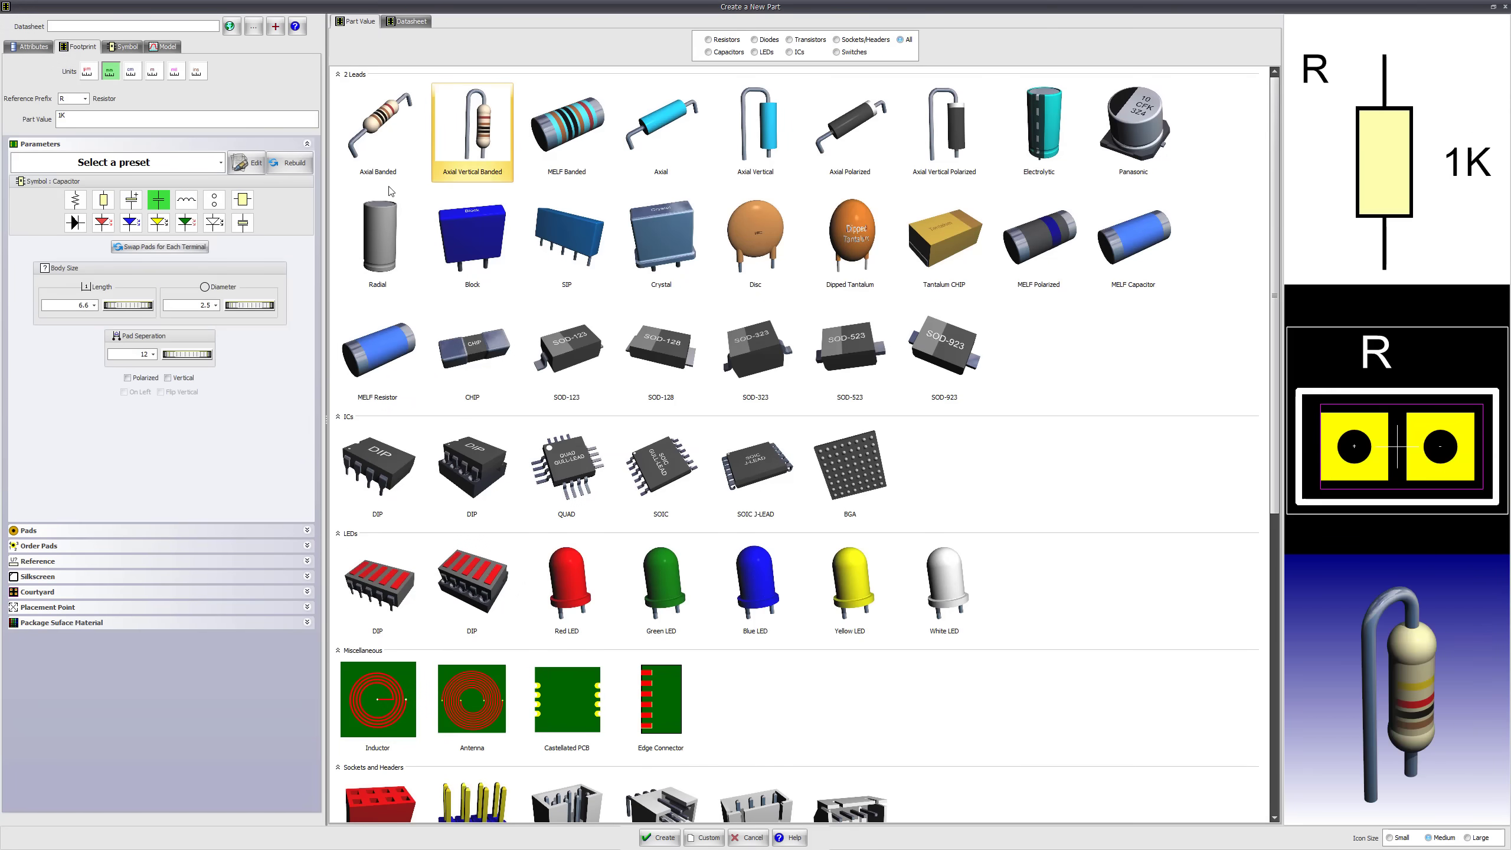
{"action": "left_click", "coordinate": [379, 244]}
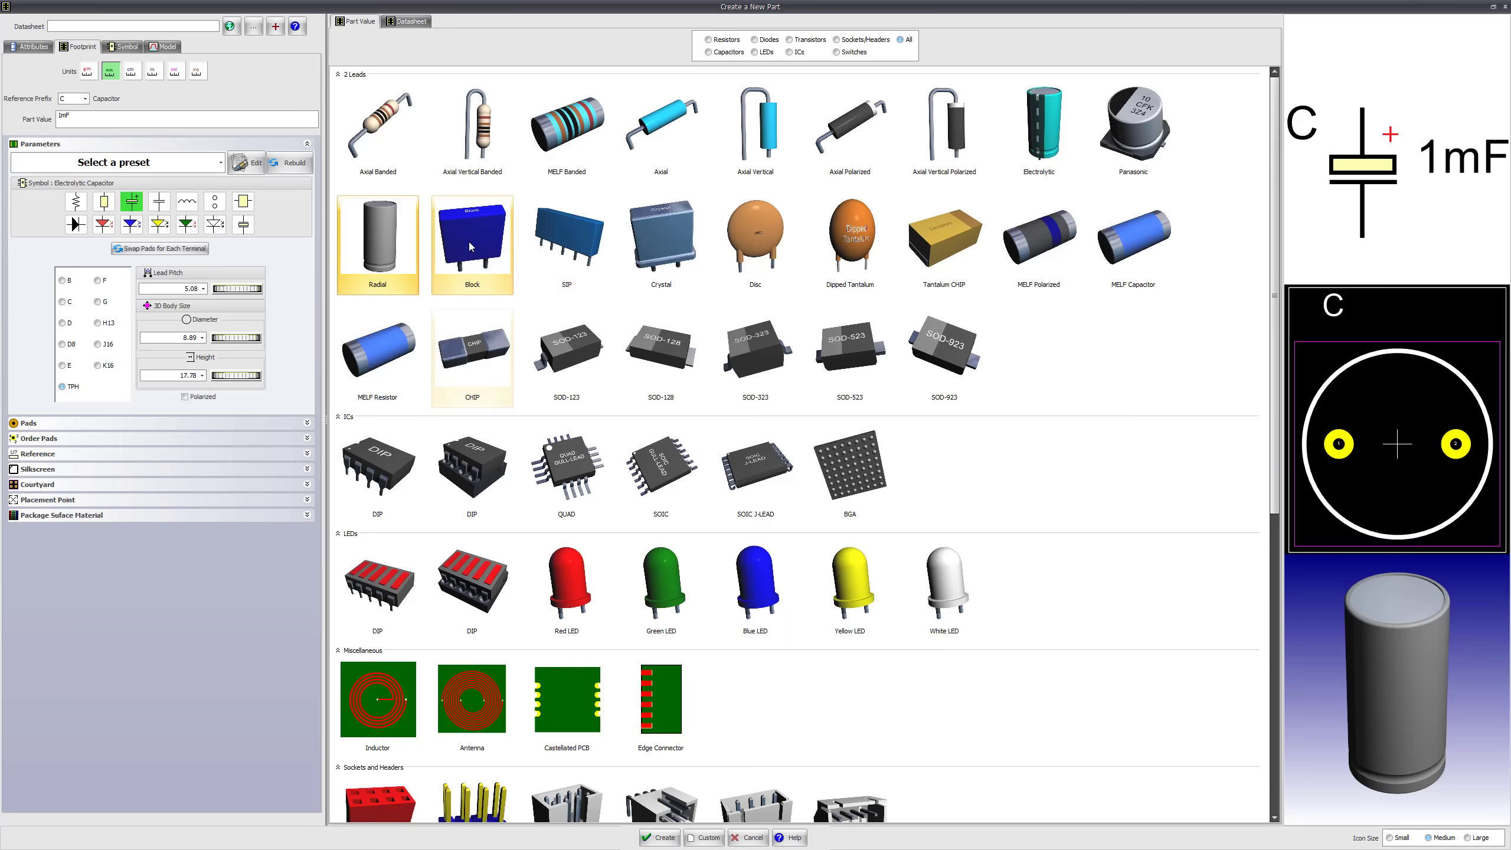
{"action": "left_click", "coordinate": [569, 241]}
{"action": "left_click", "coordinate": [758, 250]}
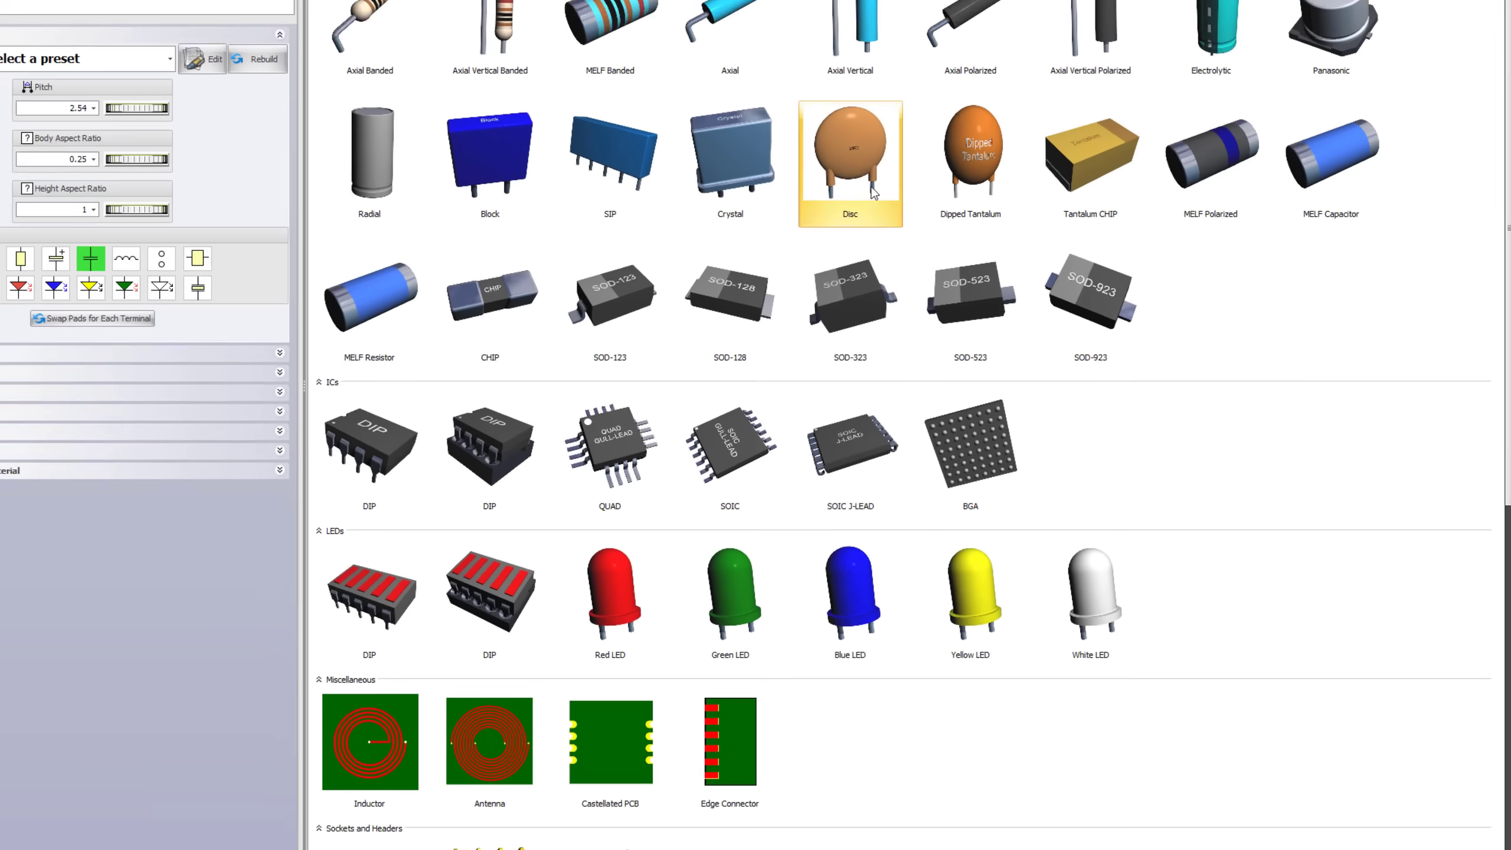
{"action": "left_click", "coordinate": [759, 344]}
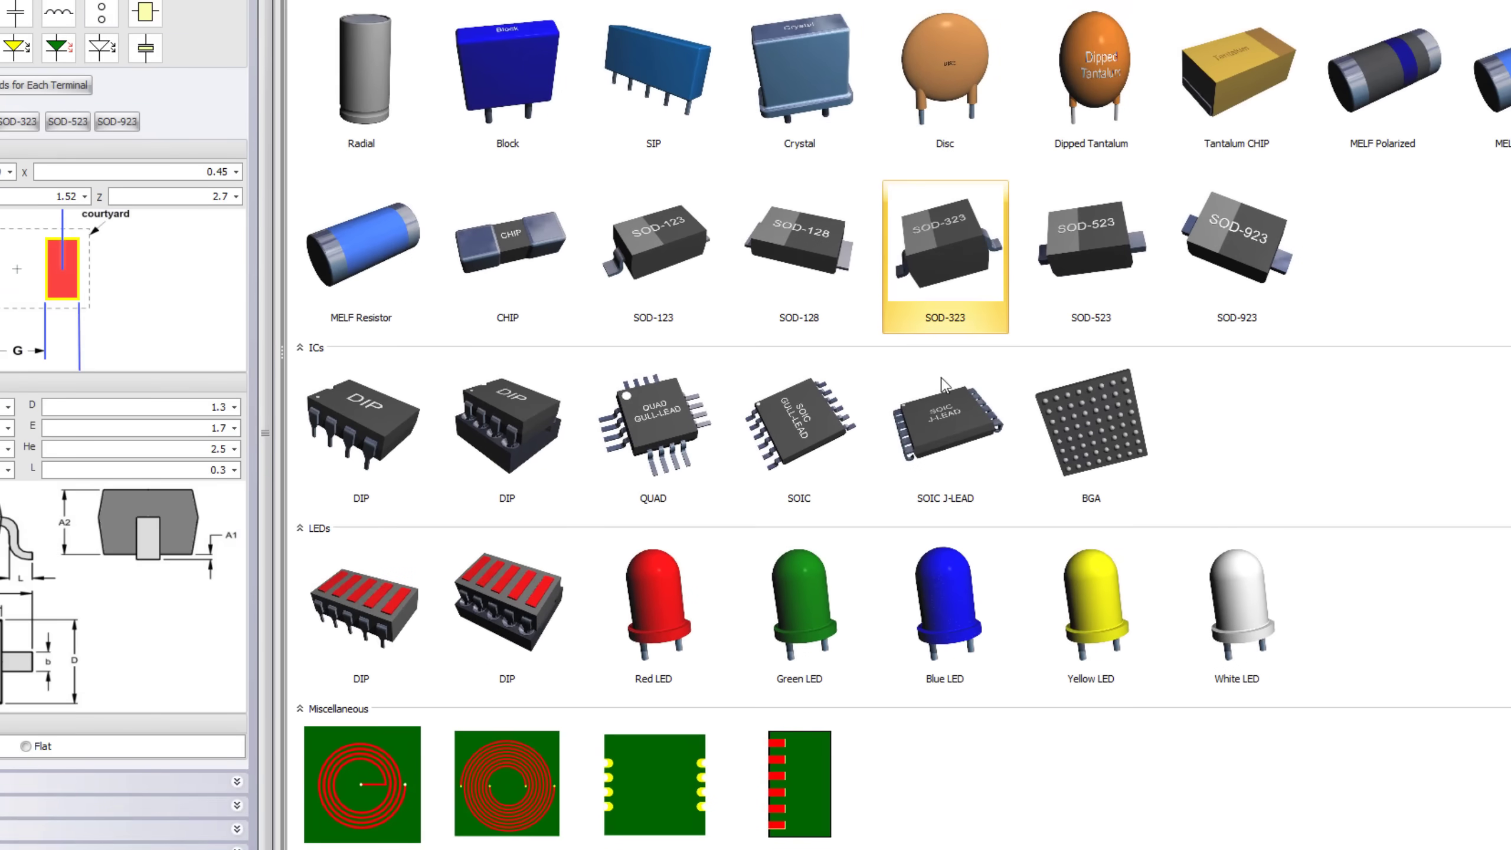
{"action": "left_click", "coordinate": [654, 414]}
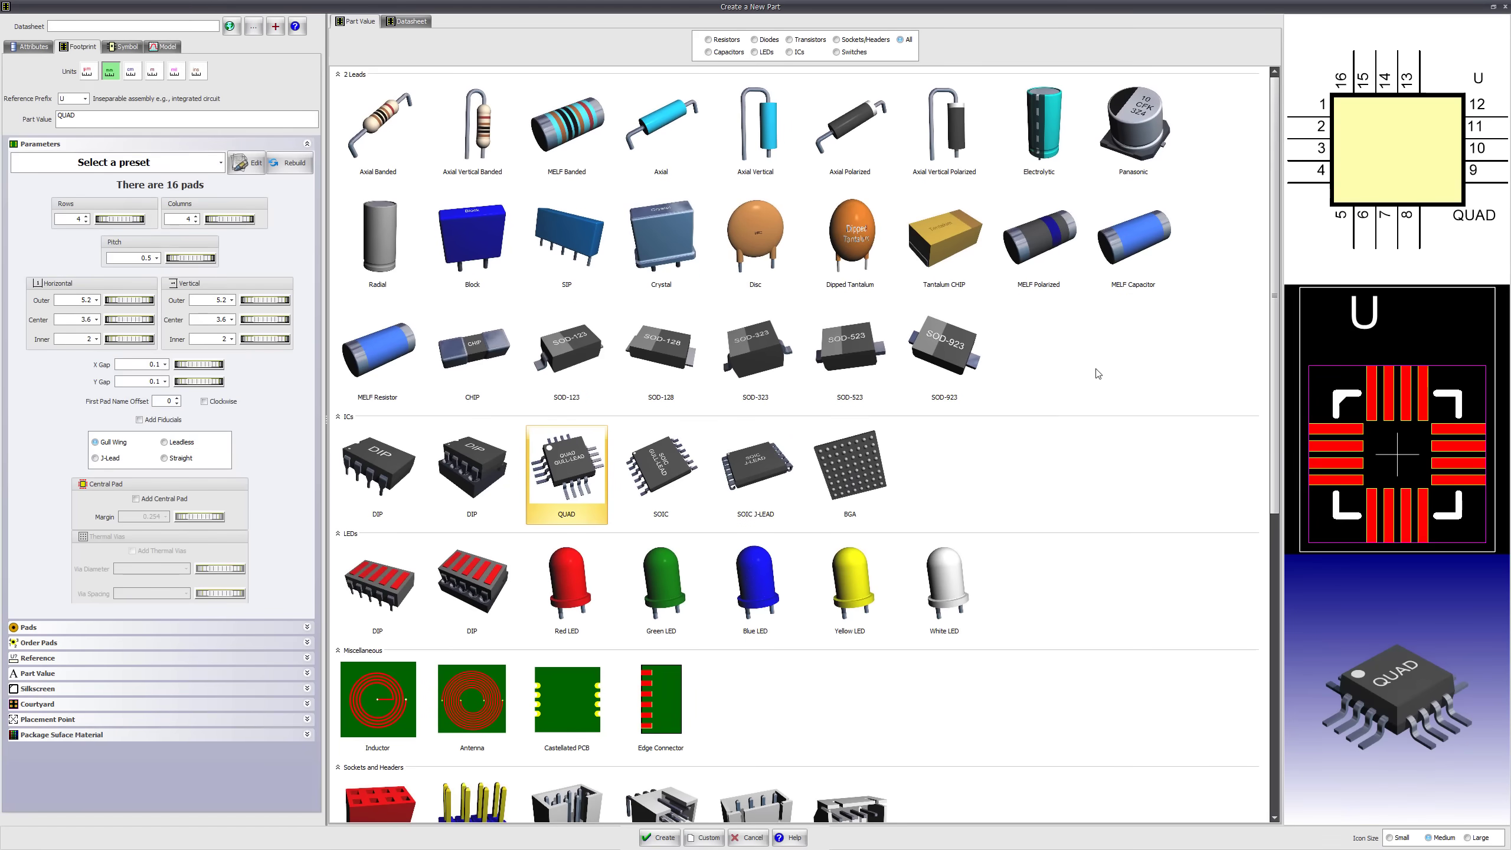
Examine the QUAD part's symbol, footprint and 3D model previews, rotating the 3D package to see its leads
{"action": "scroll", "coordinate": [1379, 193], "scroll_direction": "up", "scroll_amount": 4}
{"action": "scroll", "coordinate": [1379, 193], "scroll_direction": "down", "scroll_amount": 4}
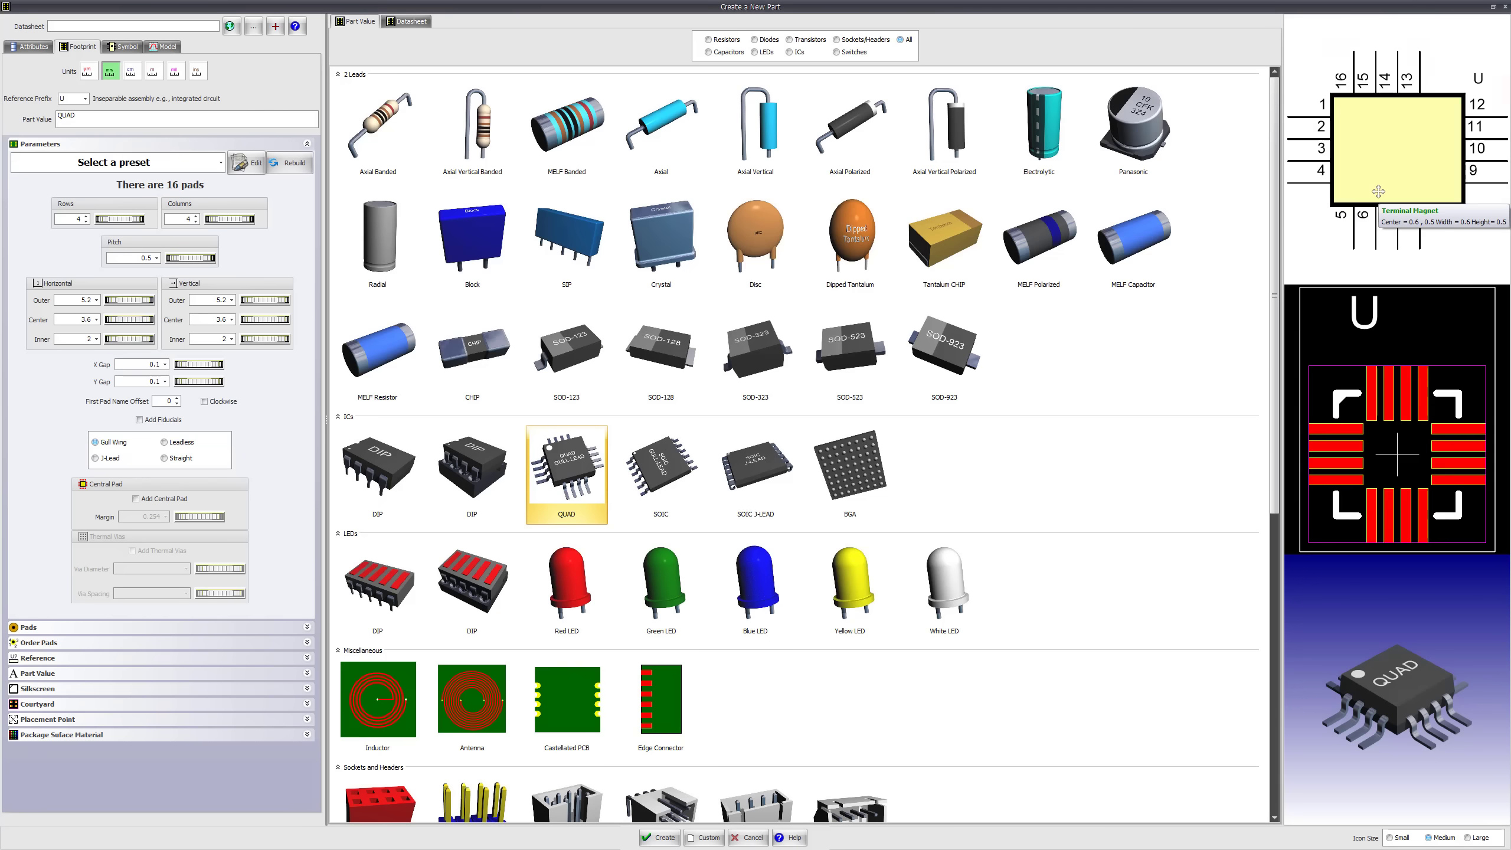
{"action": "scroll", "coordinate": [1385, 403], "scroll_direction": "up", "scroll_amount": 2}
{"action": "scroll", "coordinate": [1385, 402], "scroll_direction": "down", "scroll_amount": 2}
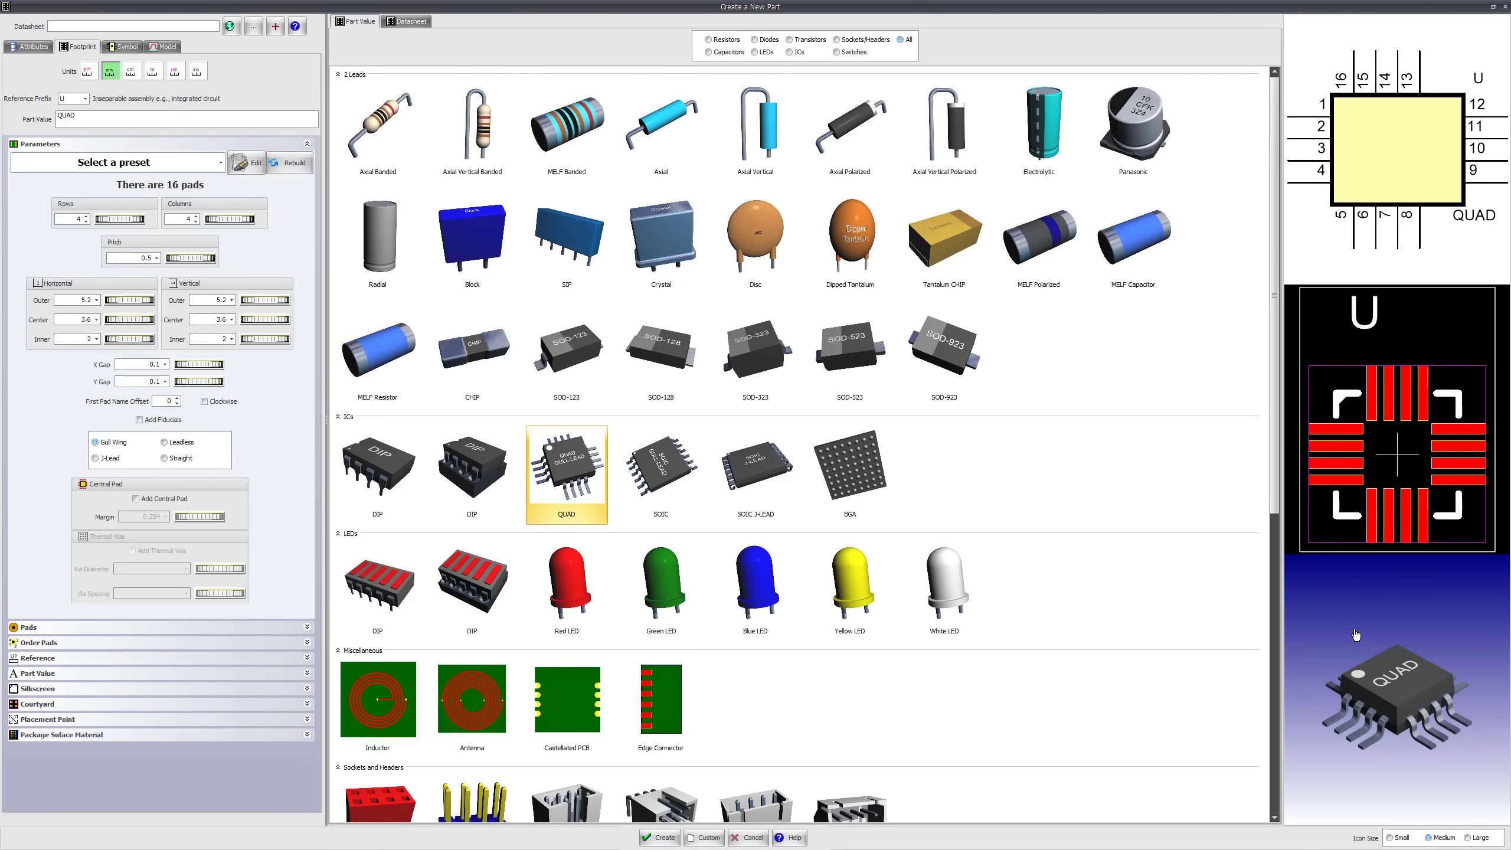
{"action": "scroll", "coordinate": [1369, 452], "scroll_direction": "up", "scroll_amount": 2}
{"action": "scroll", "coordinate": [1369, 452], "scroll_direction": "down", "scroll_amount": 2}
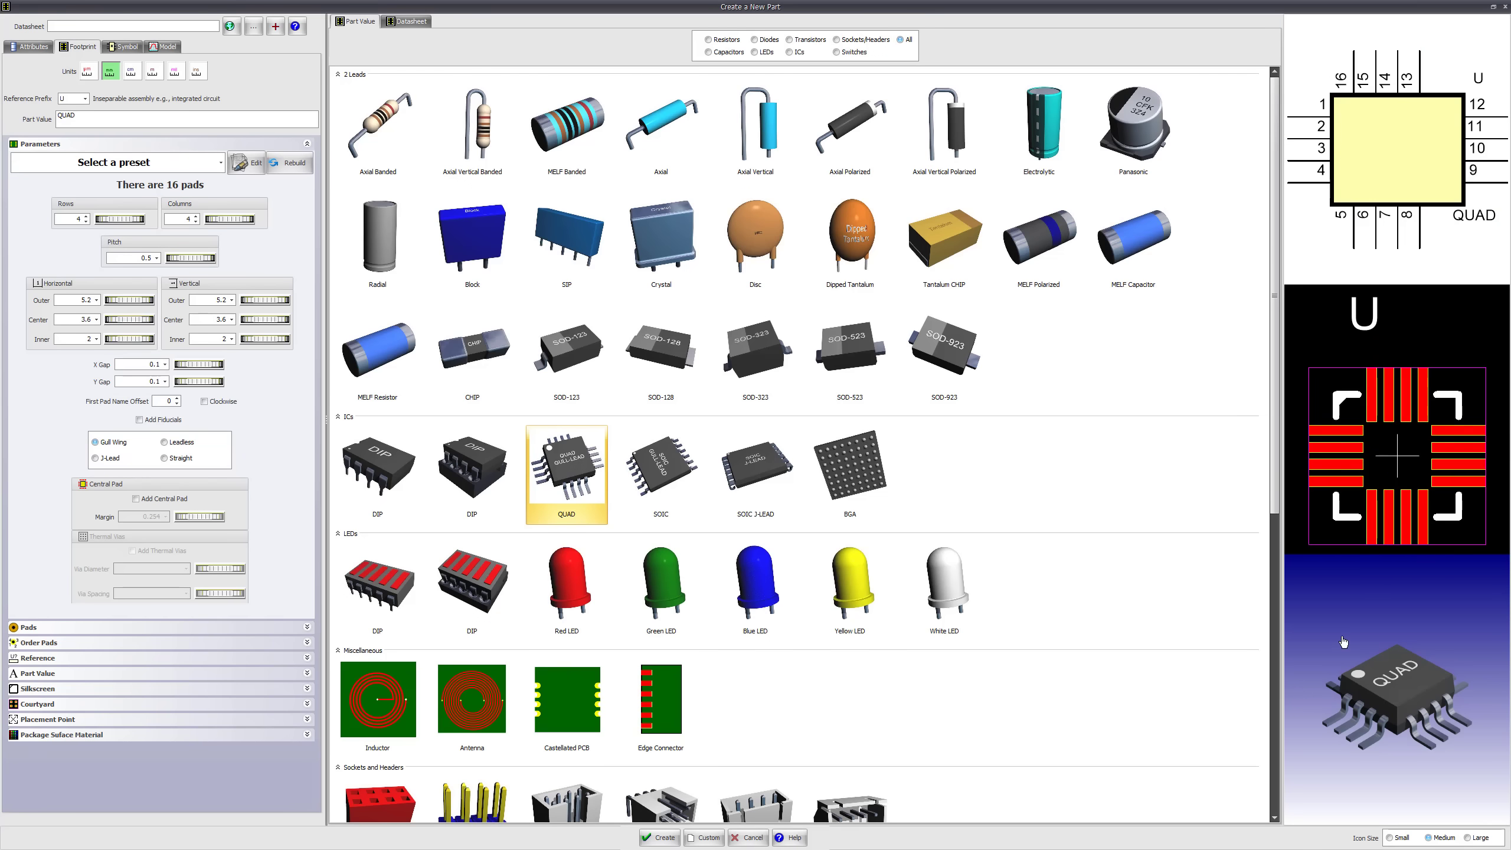
{"action": "mouse_move", "coordinate": [1365, 647]}
{"action": "left_mouse_down"}
{"action": "mouse_move", "coordinate": [1401, 634]}
{"action": "mouse_move", "coordinate": [1330, 683]}
{"action": "mouse_move", "coordinate": [1347, 647]}
{"action": "mouse_move", "coordinate": [1394, 647]}
{"action": "mouse_move", "coordinate": [1363, 679]}
{"action": "mouse_move", "coordinate": [1371, 667]}
{"action": "left_mouse_up"}
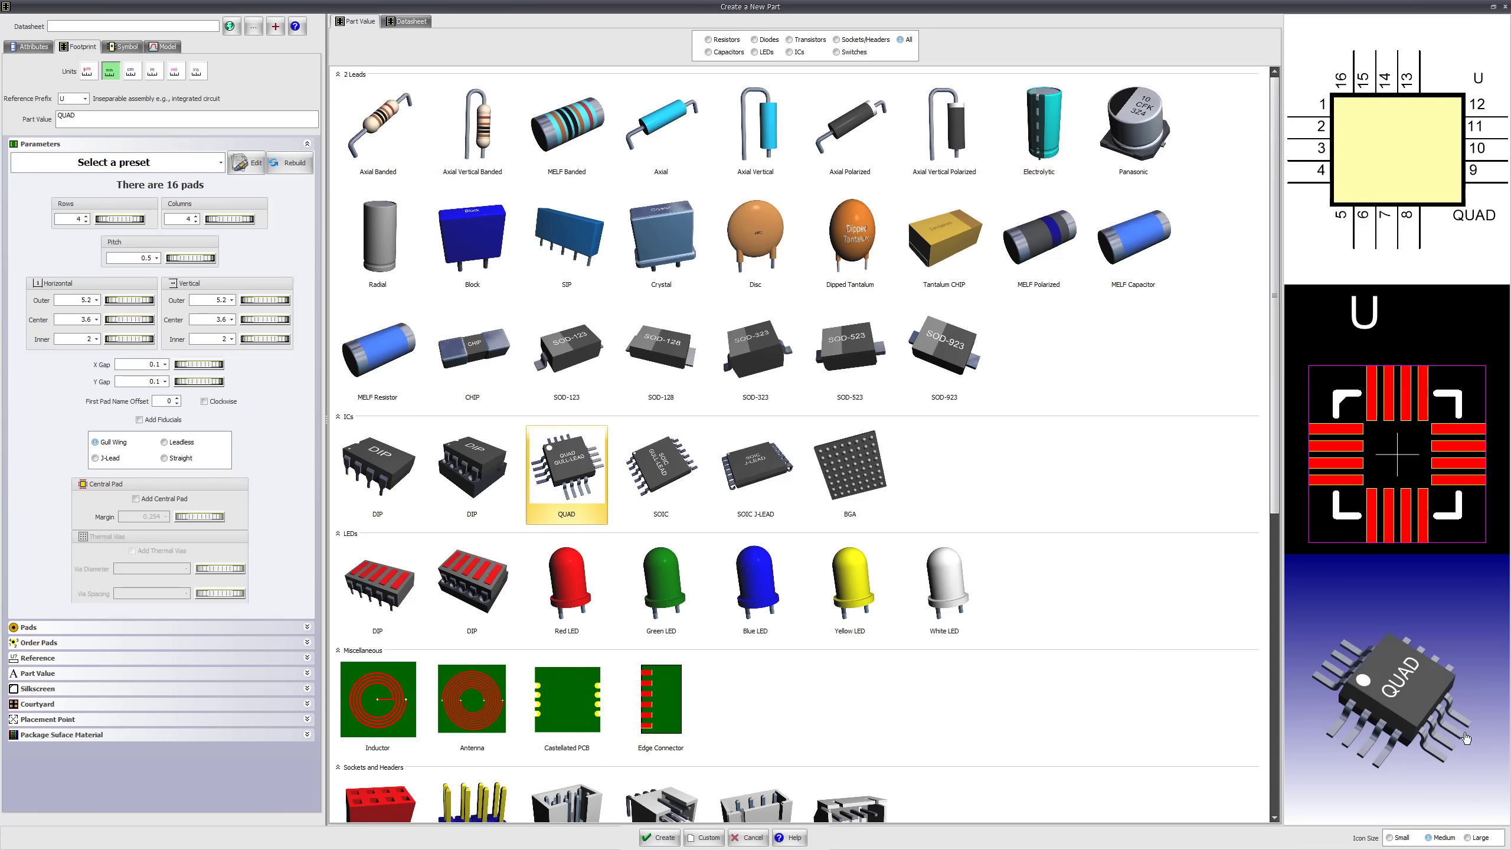
{"action": "left_click_drag", "start_coordinate": [1412, 733], "coordinate": [1386, 661]}
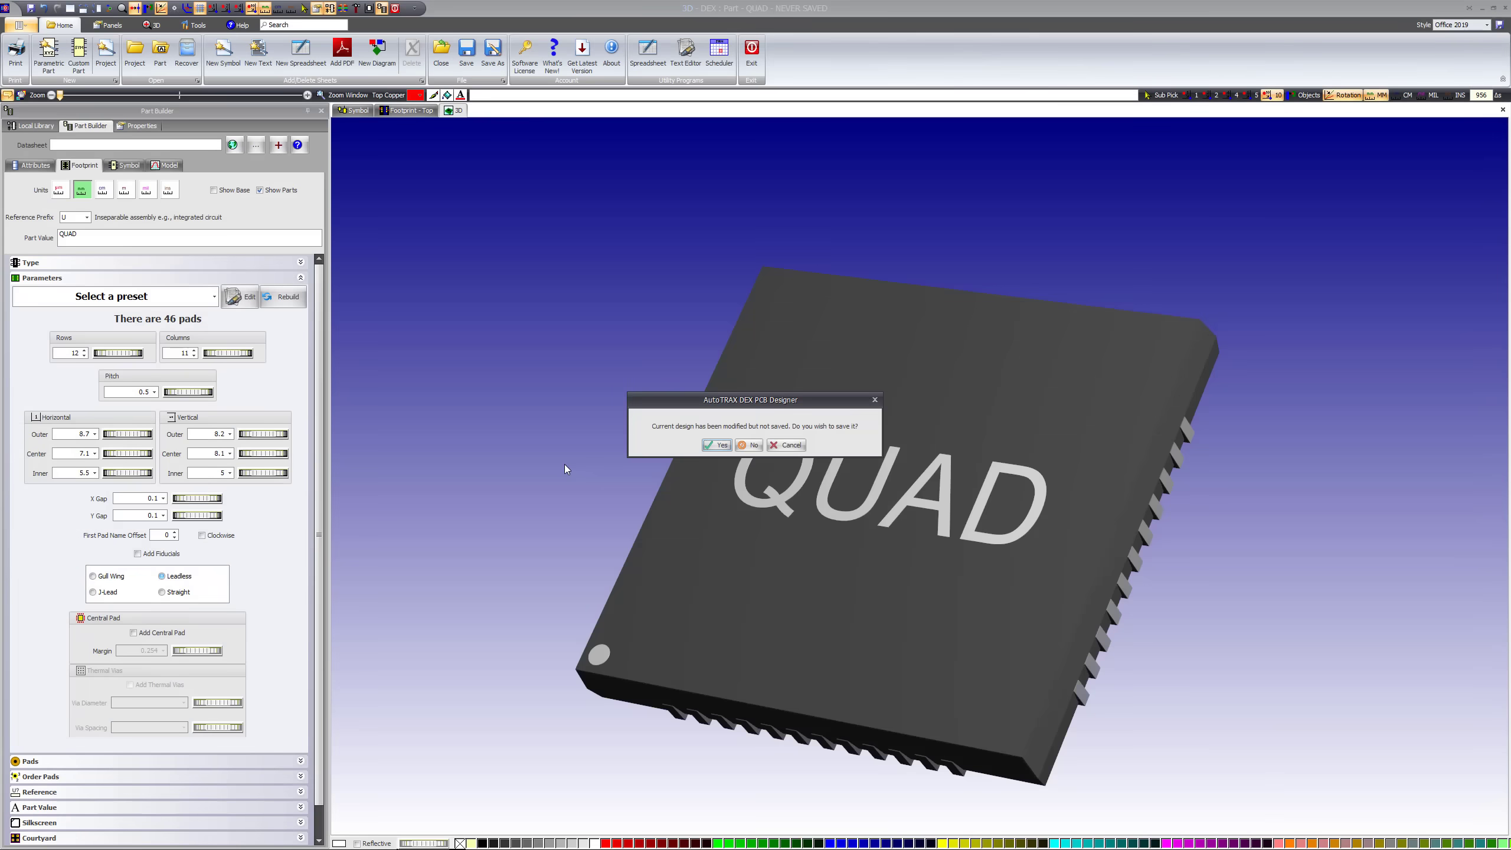
Create the QUAD part and review its symbol, 3D model and top footprint
{"action": "left_click", "coordinate": [749, 447]}
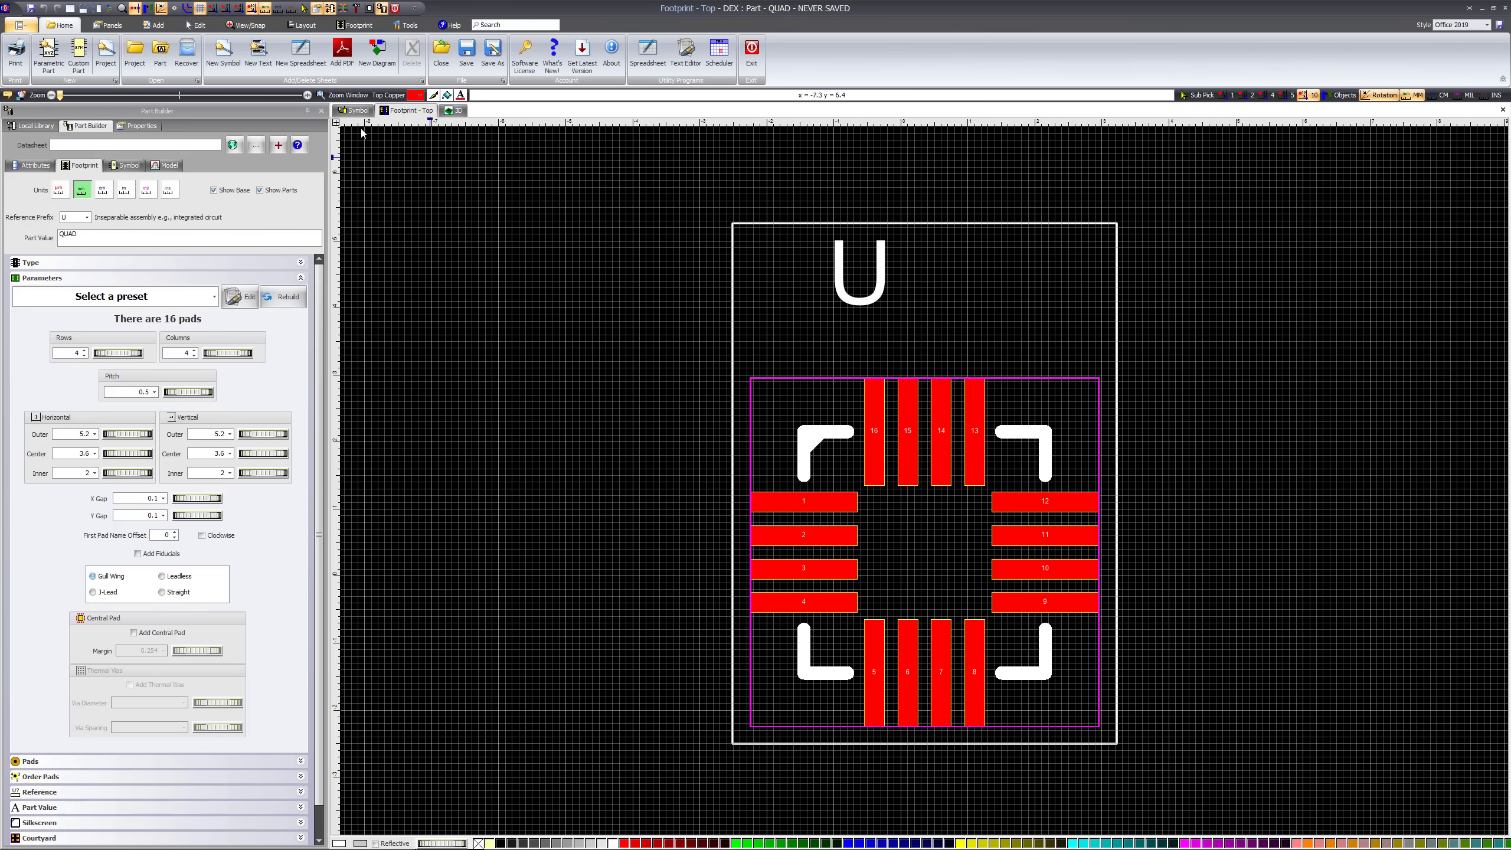
{"action": "left_click", "coordinate": [354, 111]}
{"action": "left_click", "coordinate": [458, 113]}
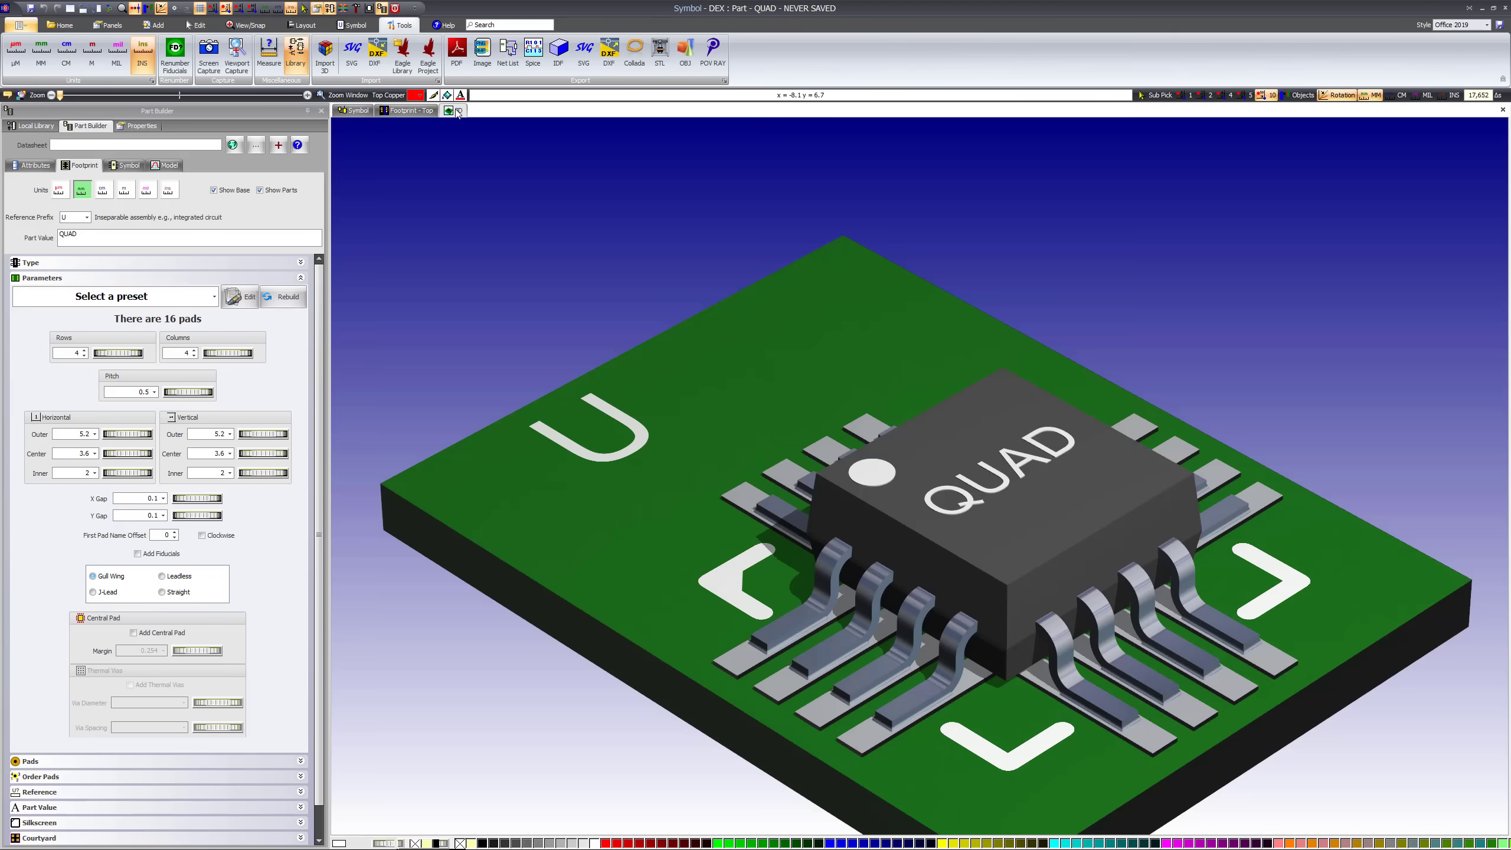
{"action": "left_click", "coordinate": [410, 114]}
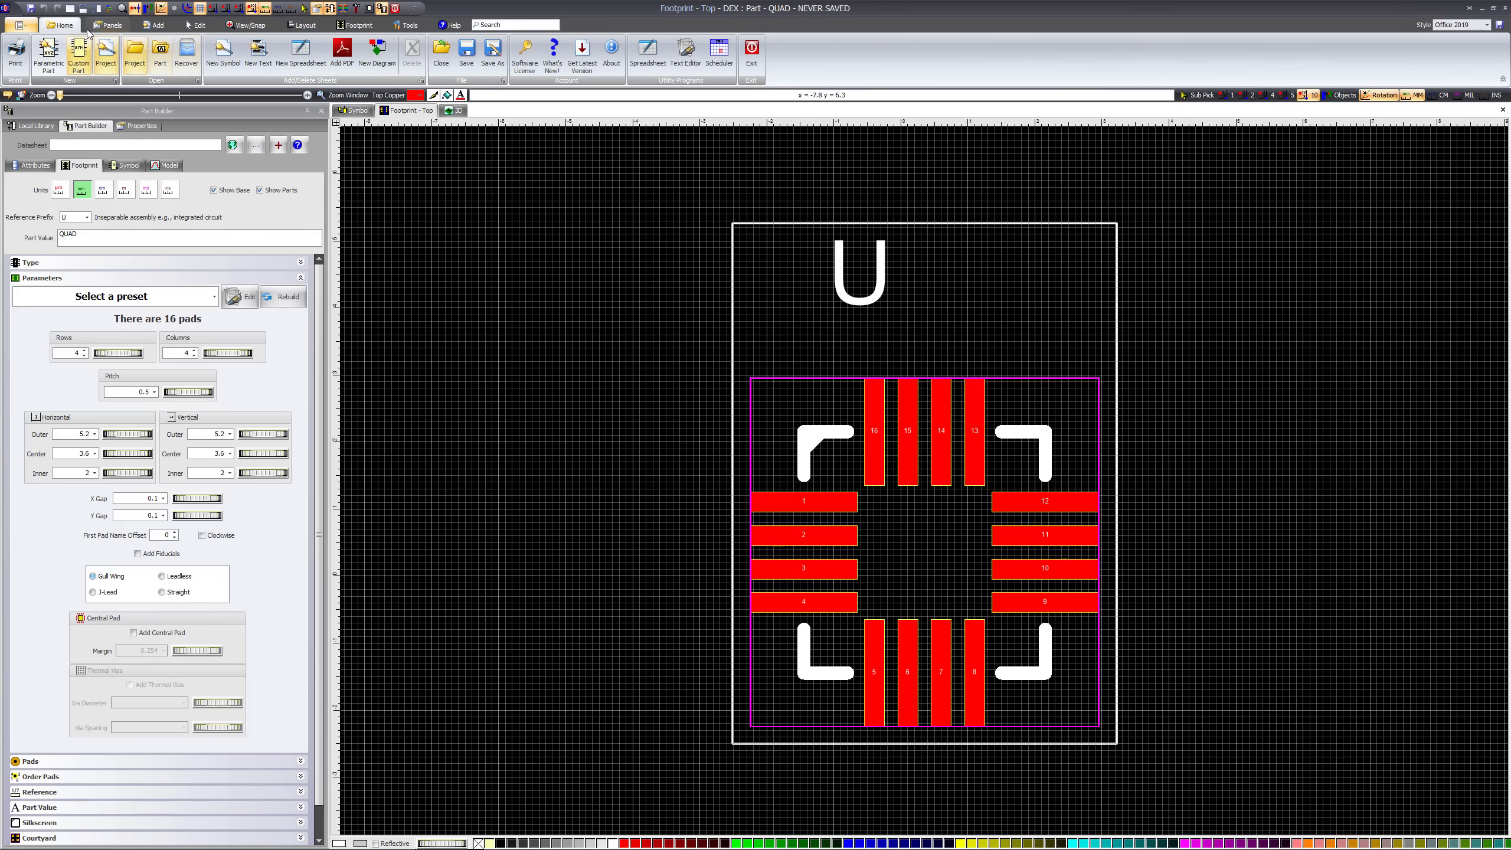
Arrange the workspace to show the footprint and the 3D view side by side
{"action": "left_click", "coordinate": [107, 27]}
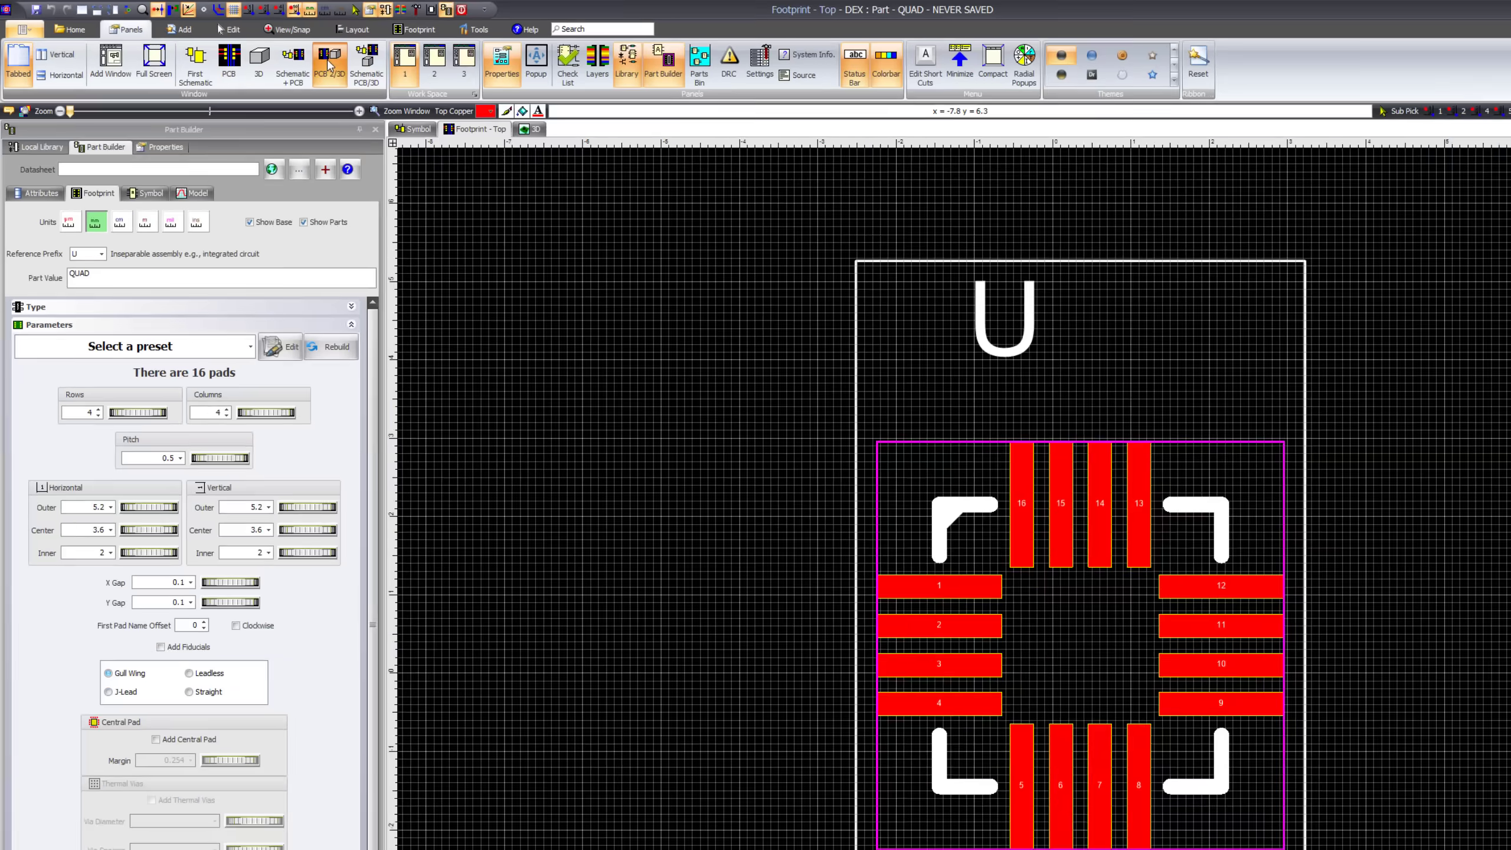
{"action": "left_click", "coordinate": [329, 65]}
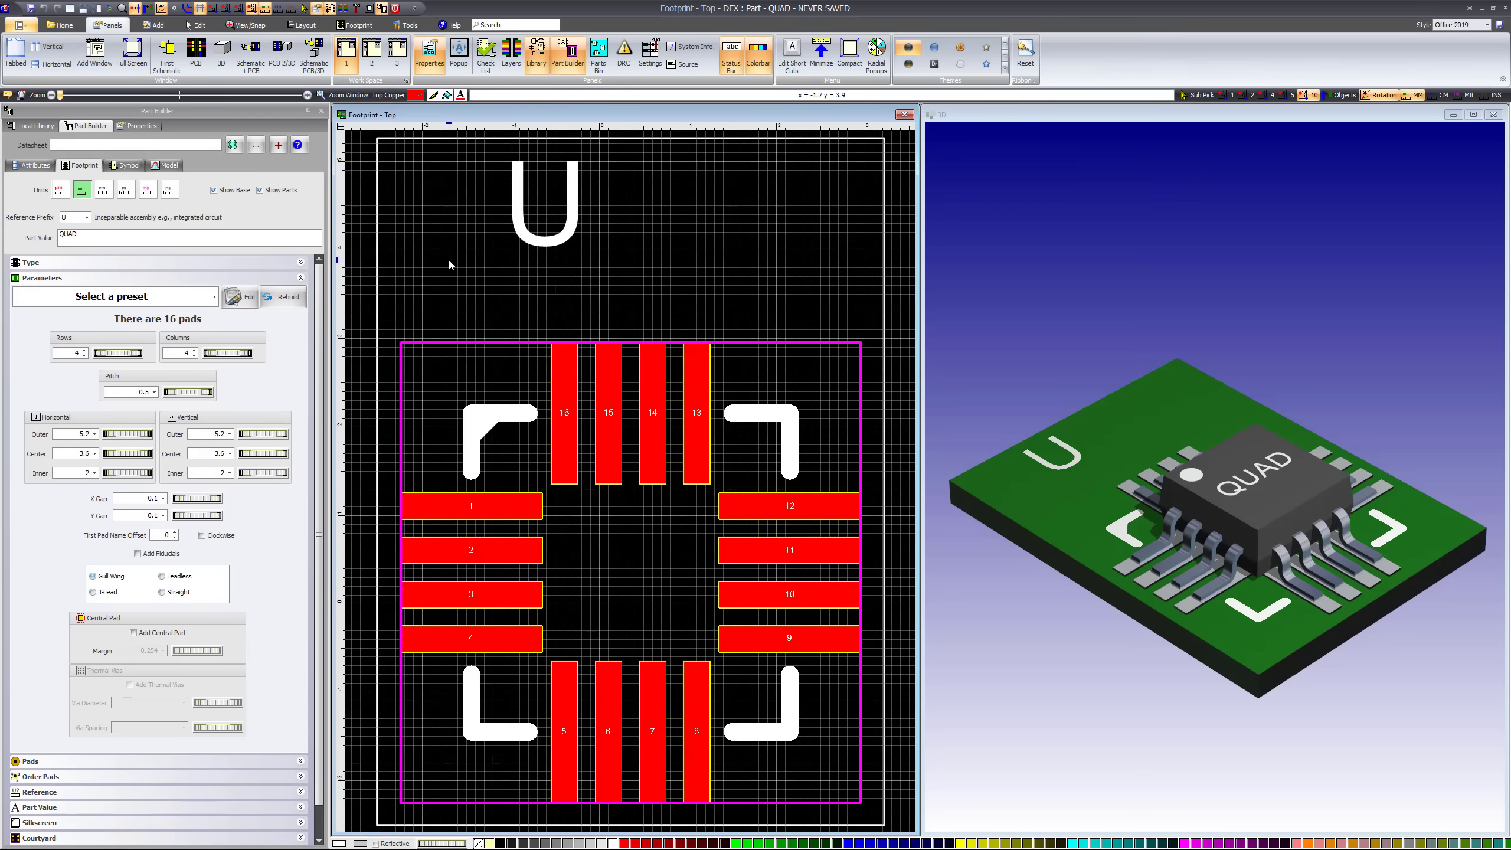
{"action": "scroll", "coordinate": [613, 395], "scroll_direction": "up", "scroll_amount": 2}
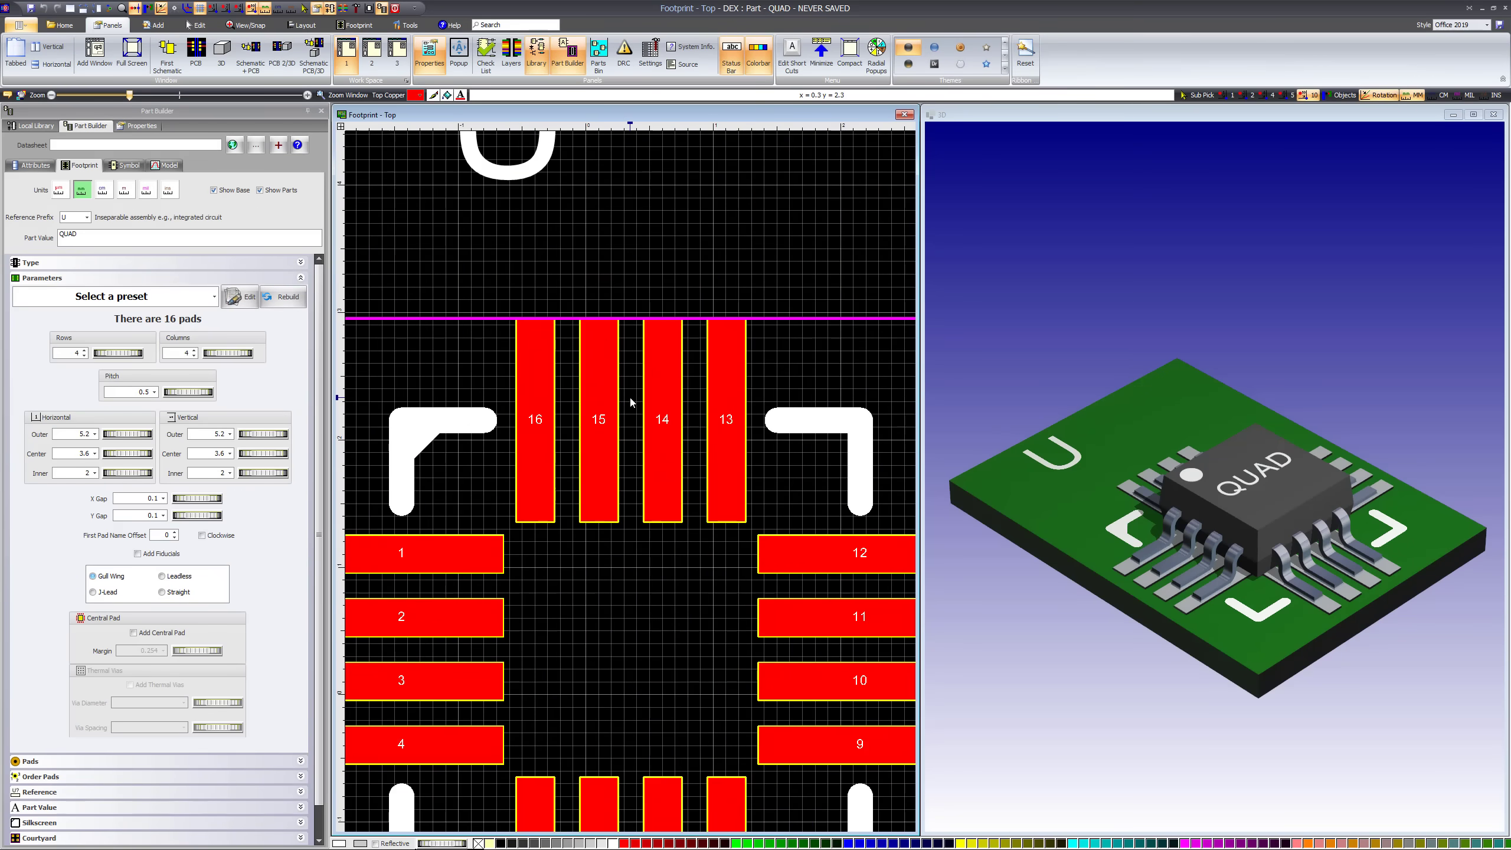
{"action": "scroll", "coordinate": [632, 402], "scroll_direction": "down", "scroll_amount": 3}
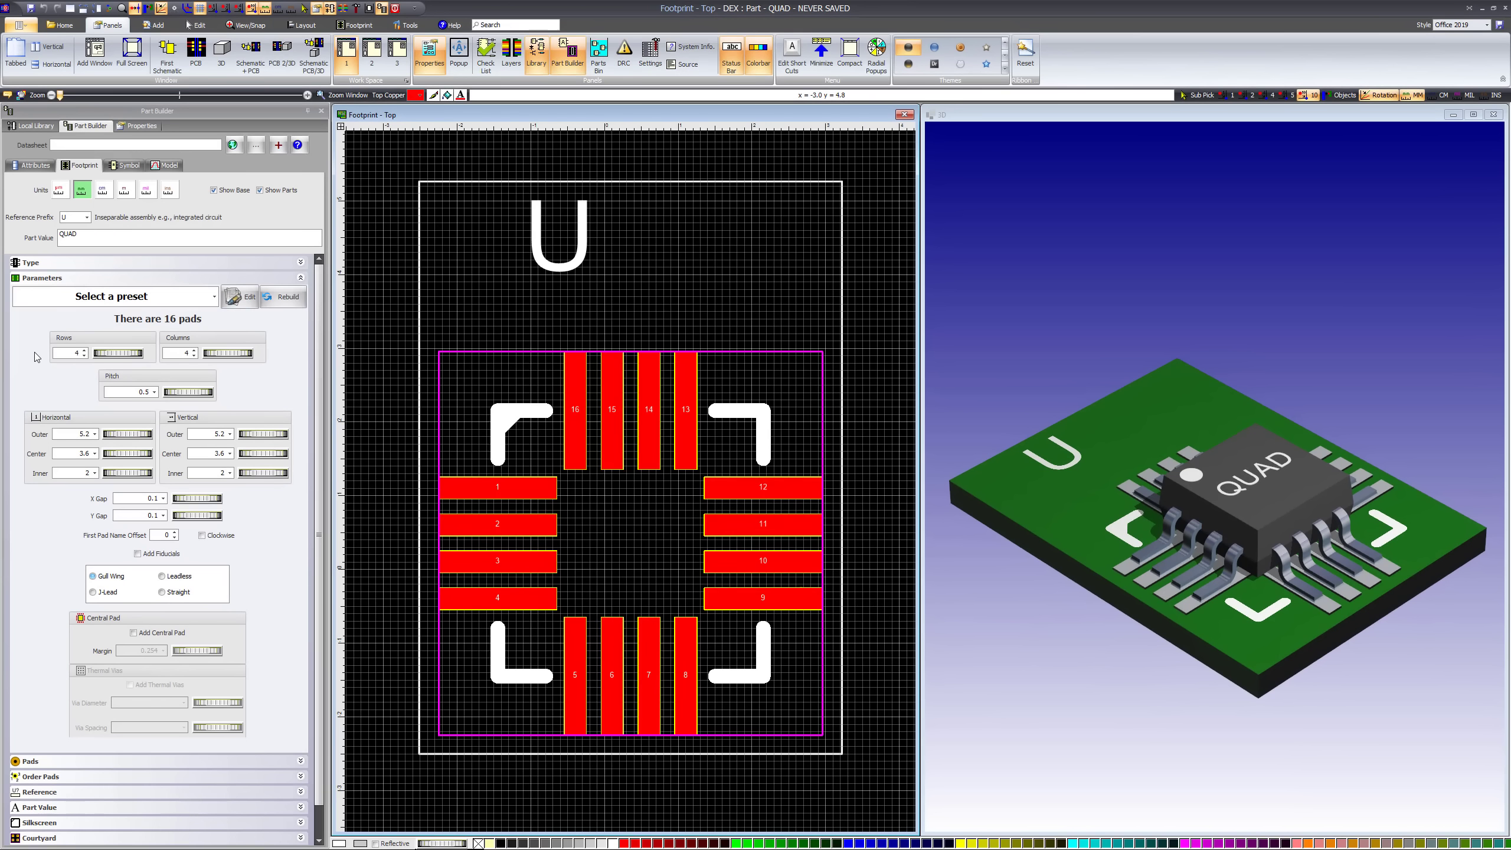
Set the QUAD footprint to 5 rows and 8 columns with a pad pitch of 0.5159 mm
{"action": "scroll", "coordinate": [34, 352], "scroll_direction": "down", "scroll_amount": 2}
{"action": "scroll", "coordinate": [34, 353], "scroll_direction": "up", "scroll_amount": 2}
{"action": "mouse_move", "coordinate": [105, 355]}
{"action": "left_mouse_down"}
{"action": "mouse_move", "coordinate": [144, 356]}
{"action": "mouse_move", "coordinate": [109, 355]}
{"action": "left_mouse_up"}
{"action": "mouse_move", "coordinate": [212, 356]}
{"action": "left_mouse_down"}
{"action": "mouse_move", "coordinate": [262, 352]}
{"action": "mouse_move", "coordinate": [232, 348]}
{"action": "left_mouse_up"}
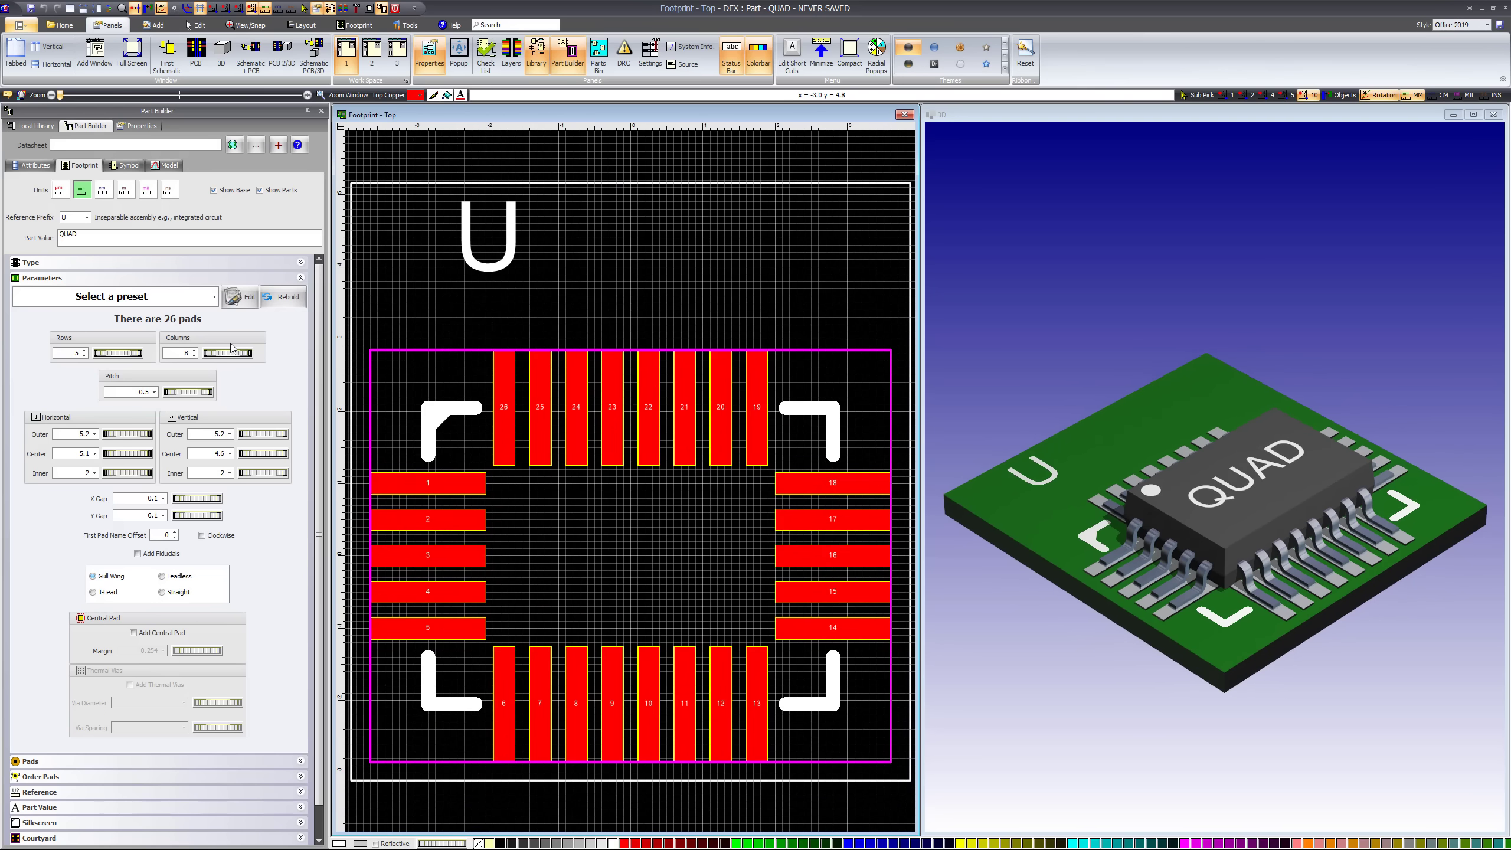
{"action": "left_click_drag", "start_coordinate": [175, 393], "coordinate": [240, 389]}
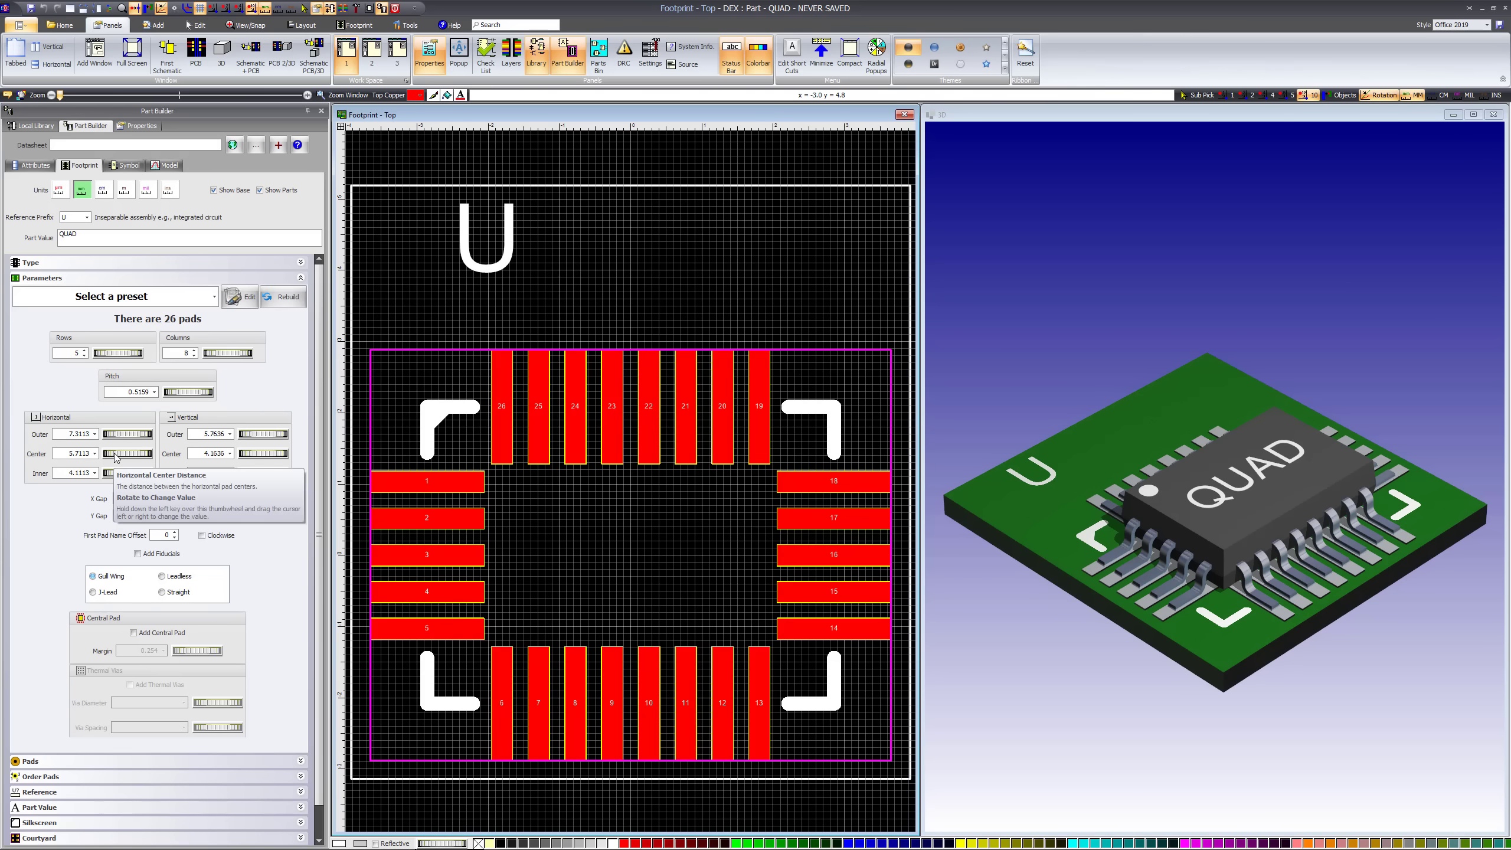
Widen the distances between opposite pad rows, giving an X gap of 0.27189 mm and a Y gap of 0.8922 mm
{"action": "mouse_move", "coordinate": [116, 457]}
{"action": "left_mouse_down"}
{"action": "mouse_move", "coordinate": [132, 451]}
{"action": "mouse_move", "coordinate": [118, 452]}
{"action": "left_mouse_up"}
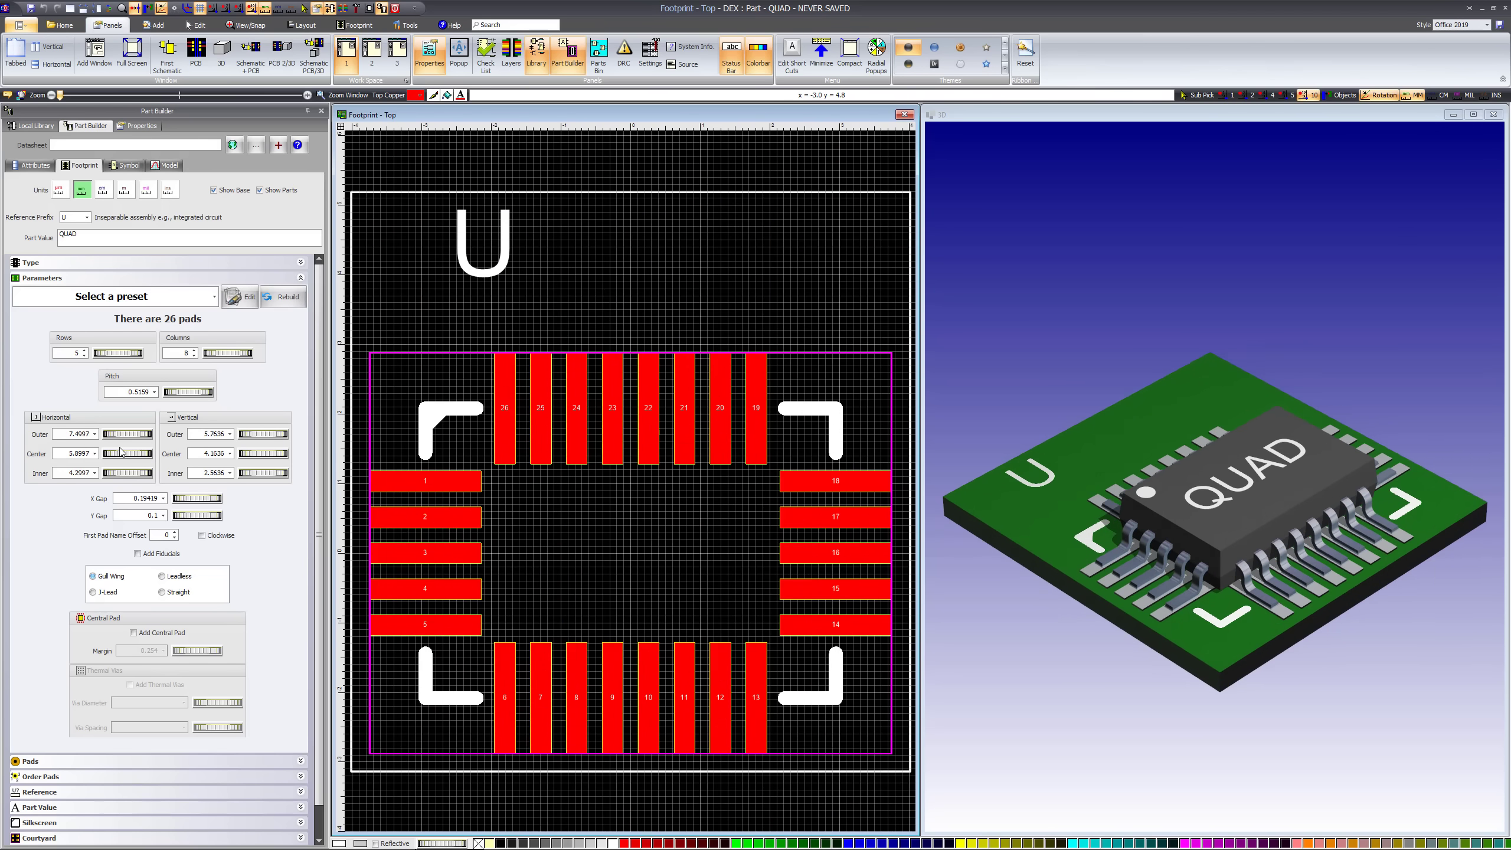
{"action": "mouse_move", "coordinate": [248, 456]}
{"action": "left_mouse_down"}
{"action": "mouse_move", "coordinate": [251, 438]}
{"action": "mouse_move", "coordinate": [290, 434]}
{"action": "mouse_move", "coordinate": [259, 431]}
{"action": "left_mouse_up"}
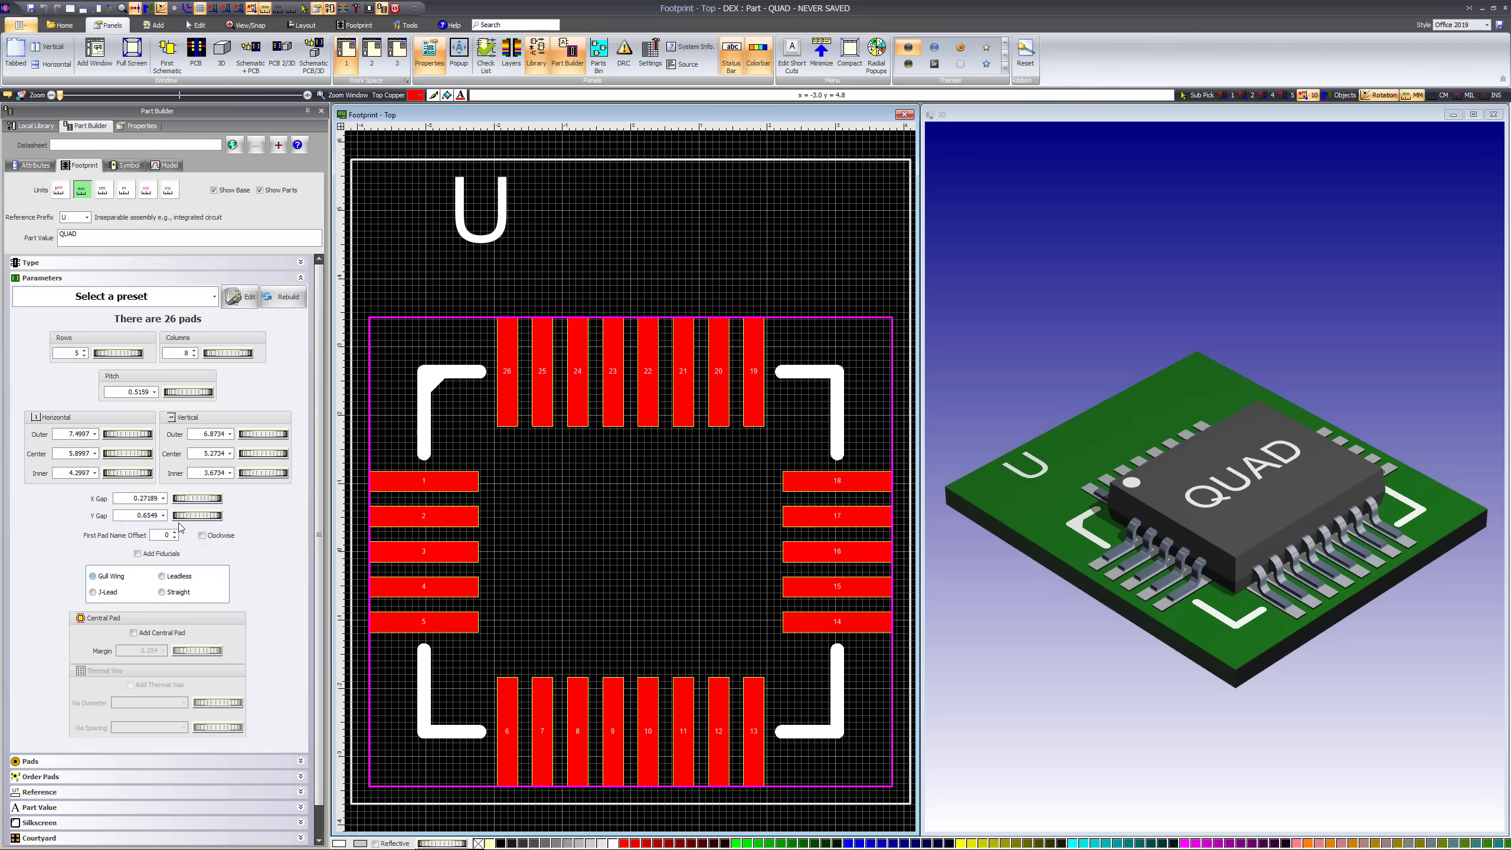
{"action": "left_click_drag", "start_coordinate": [186, 519], "coordinate": [319, 472]}
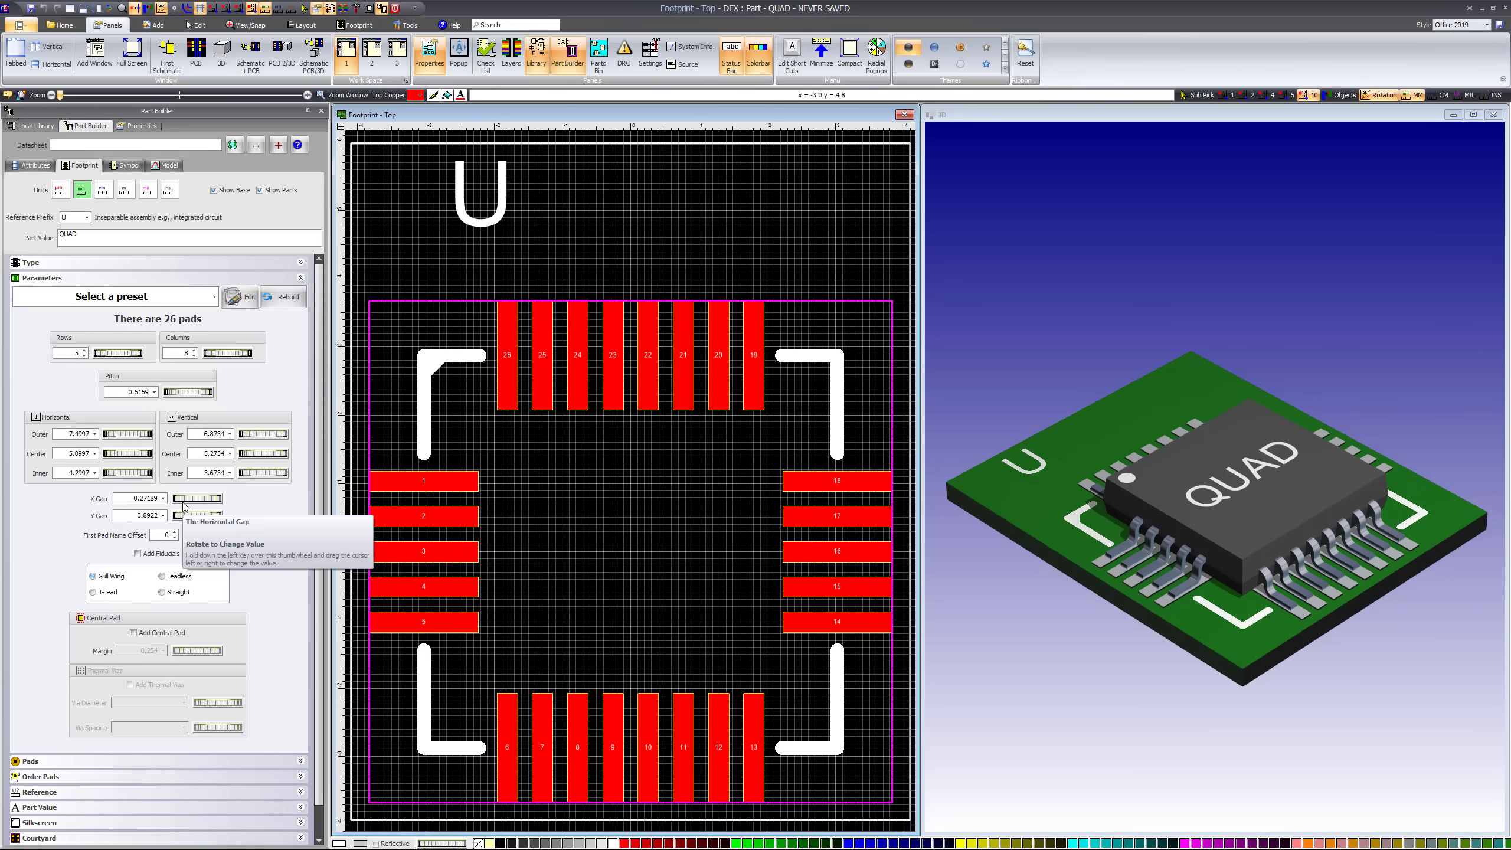
Set the first pad name offset to 7 and number the pads clockwise
{"action": "left_click", "coordinate": [174, 533]}
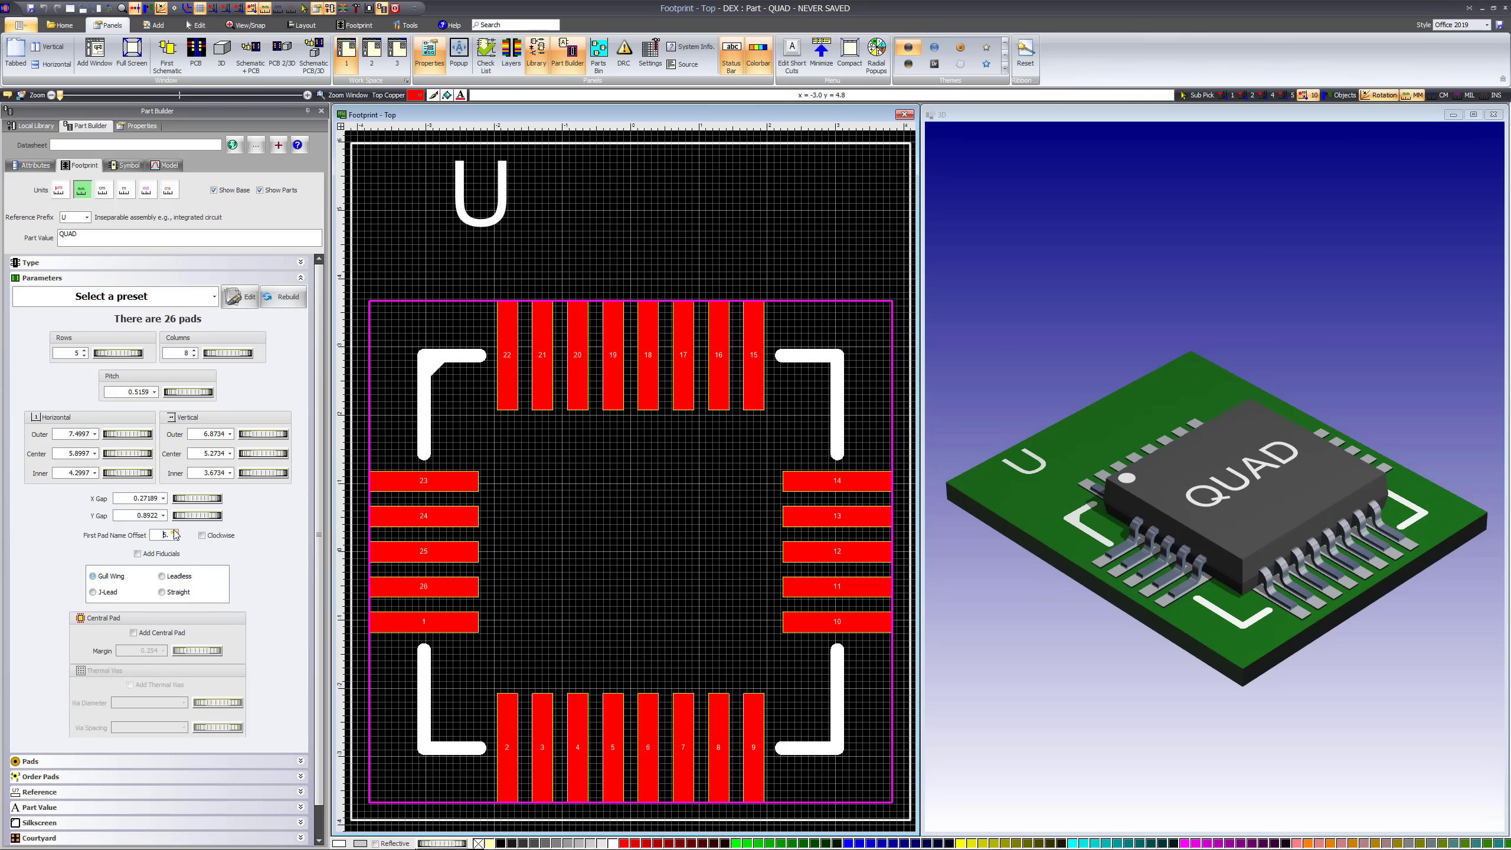
{"action": "left_click", "coordinate": [202, 536]}
{"action": "left_click", "coordinate": [174, 534]}
Add fiducials to the footprint and inspect them on the 3D board
{"action": "left_click", "coordinate": [138, 553]}
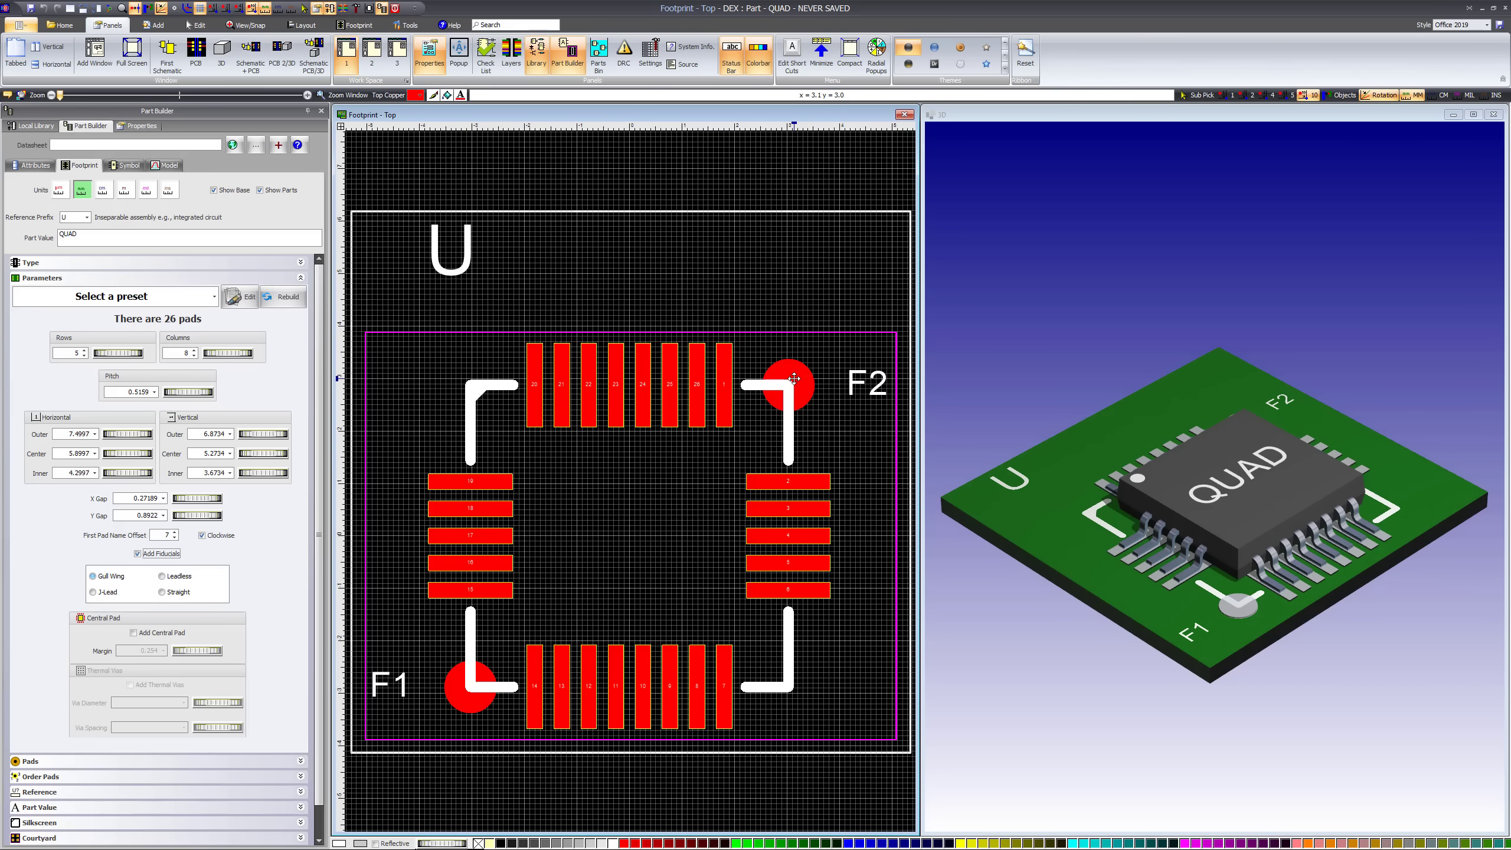
{"action": "left_click_drag", "start_coordinate": [1289, 503], "coordinate": [1218, 520]}
{"action": "left_click_drag", "start_coordinate": [1223, 456], "coordinate": [1337, 498]}
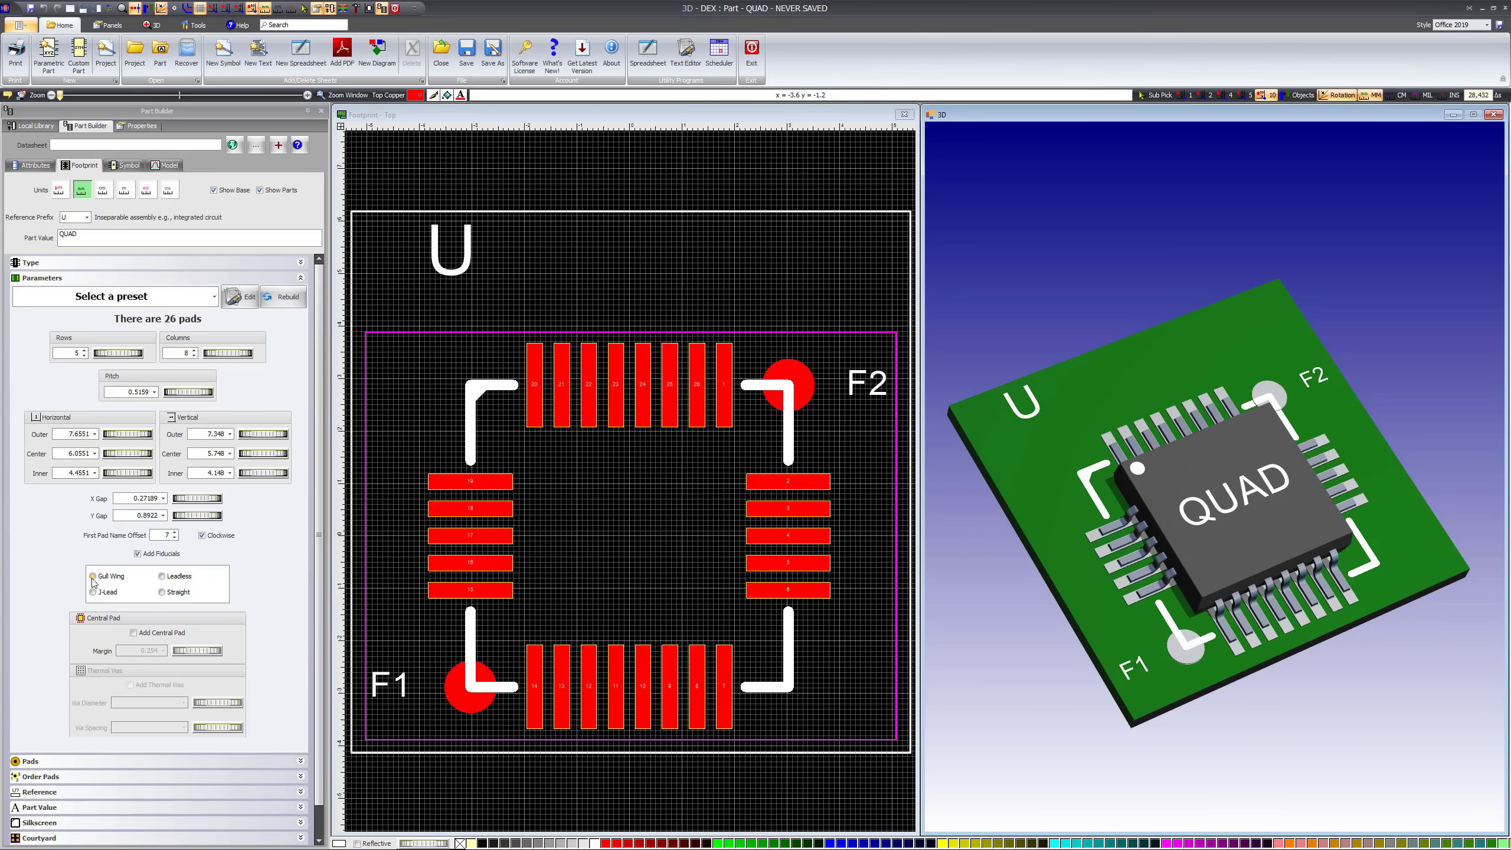
Try the Leadless, Gull Wing and J-Lead styles, and set the package leads to Straight
{"action": "left_click", "coordinate": [162, 576]}
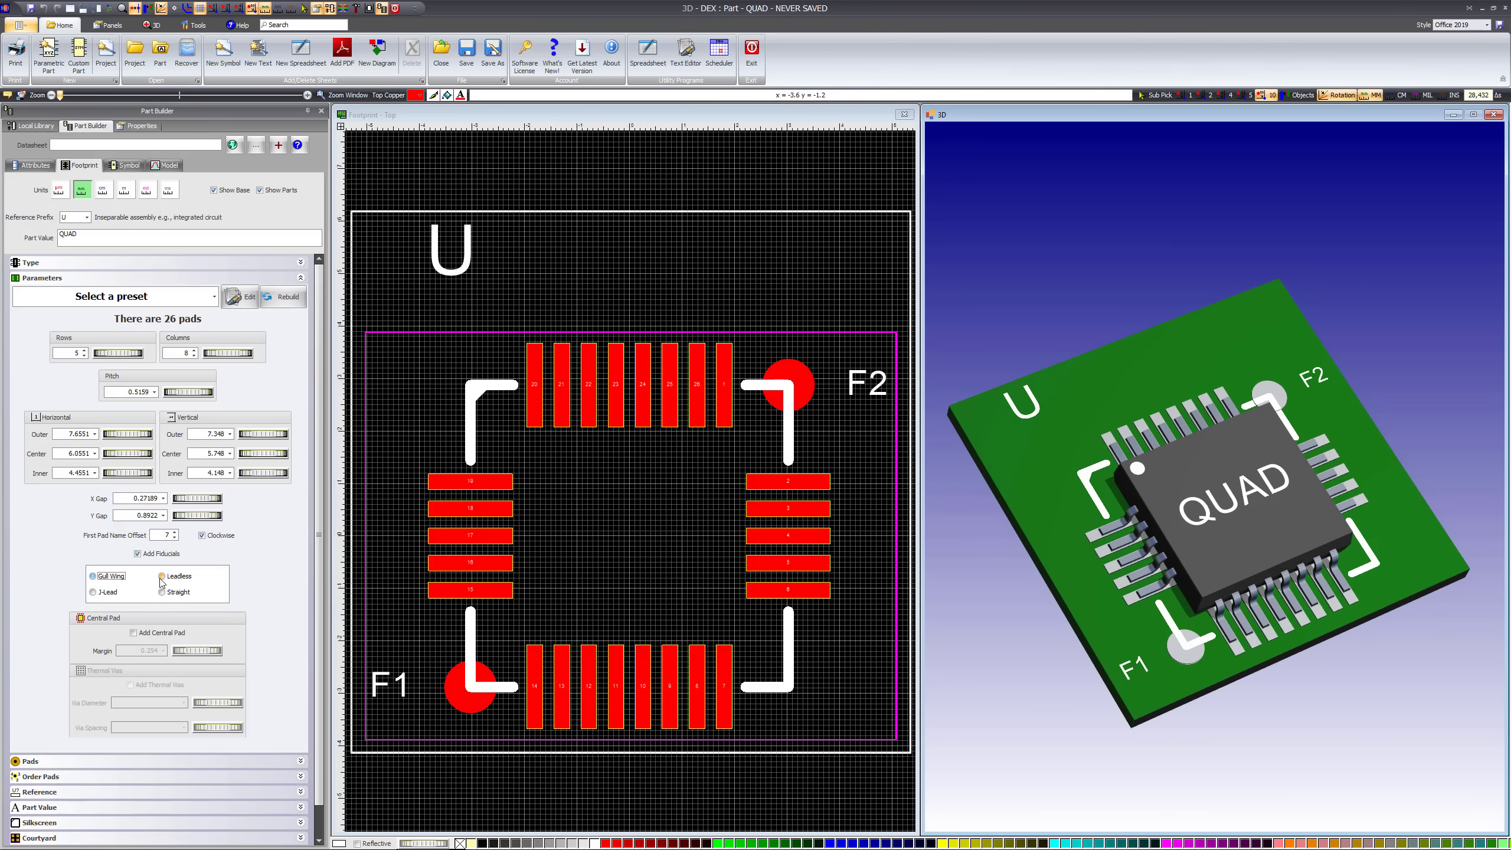
{"action": "left_click", "coordinate": [93, 576]}
{"action": "left_click", "coordinate": [93, 592]}
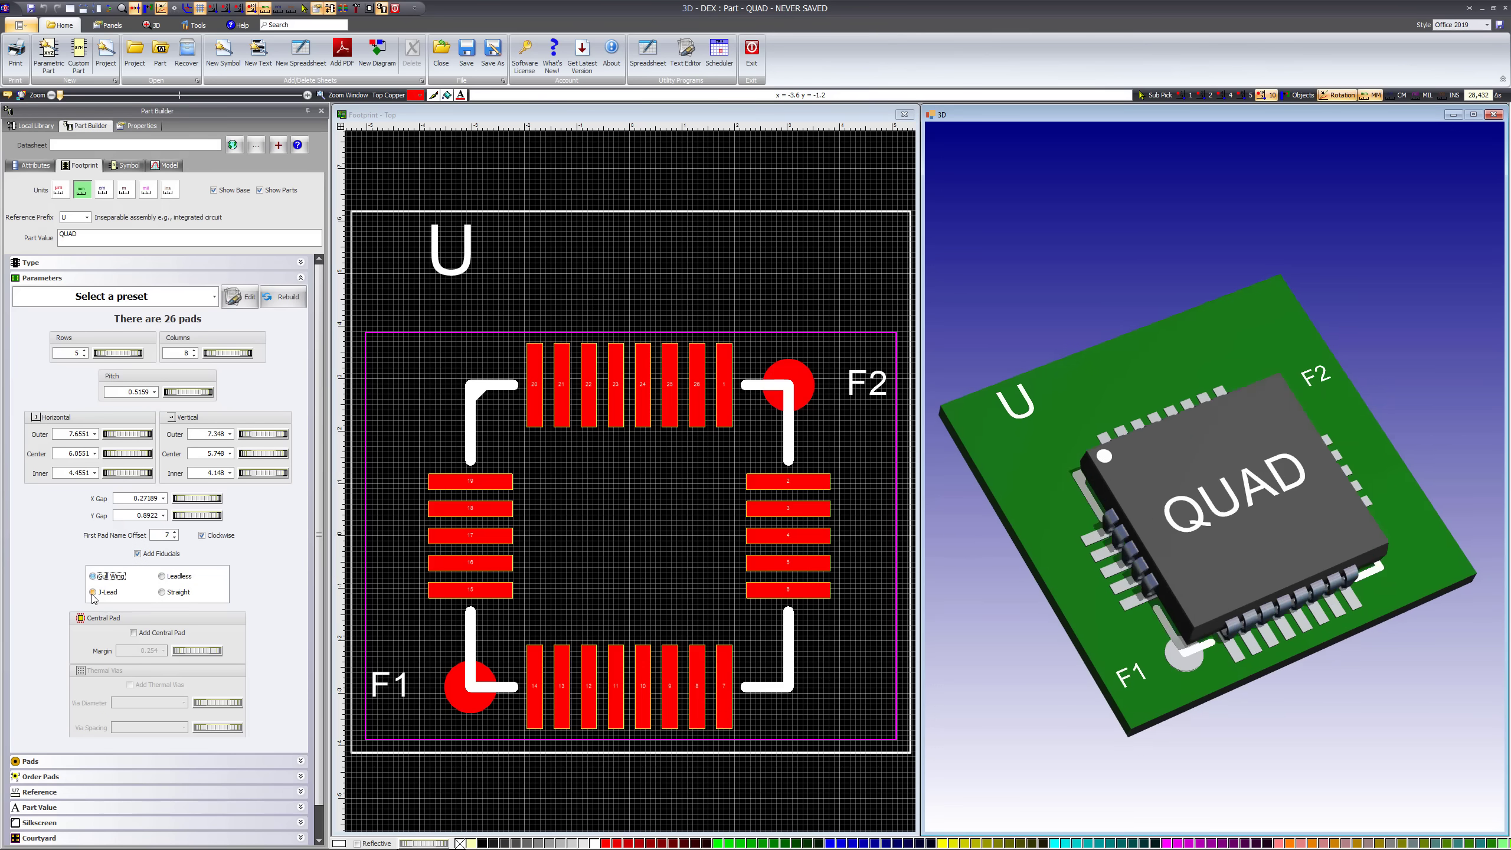
{"action": "left_click", "coordinate": [162, 592]}
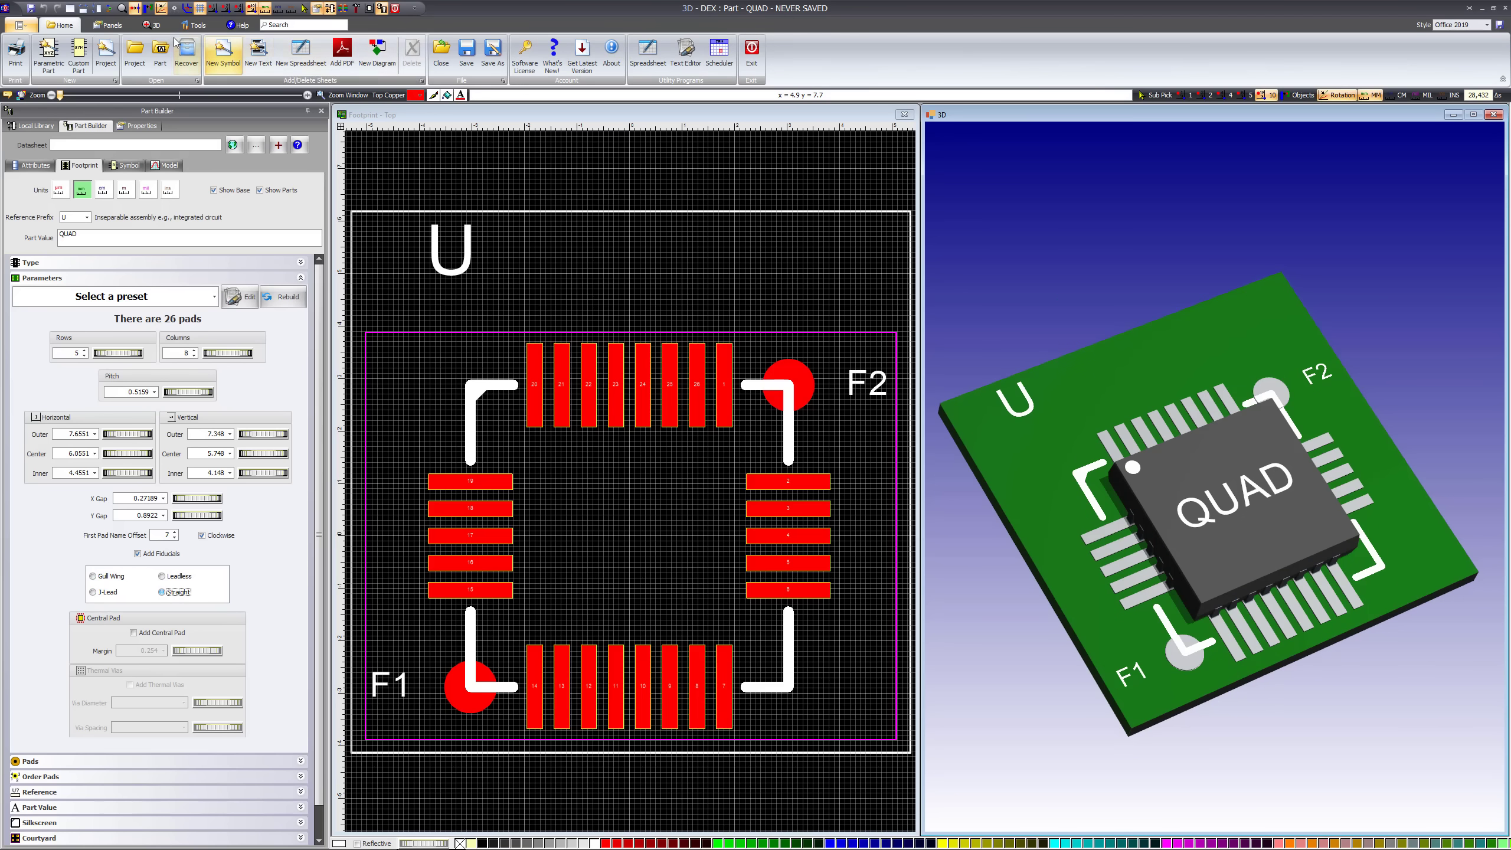
Hide the PCB board in the 3D view and rotate the model to a low side view of the leads
{"action": "left_click", "coordinate": [152, 24]}
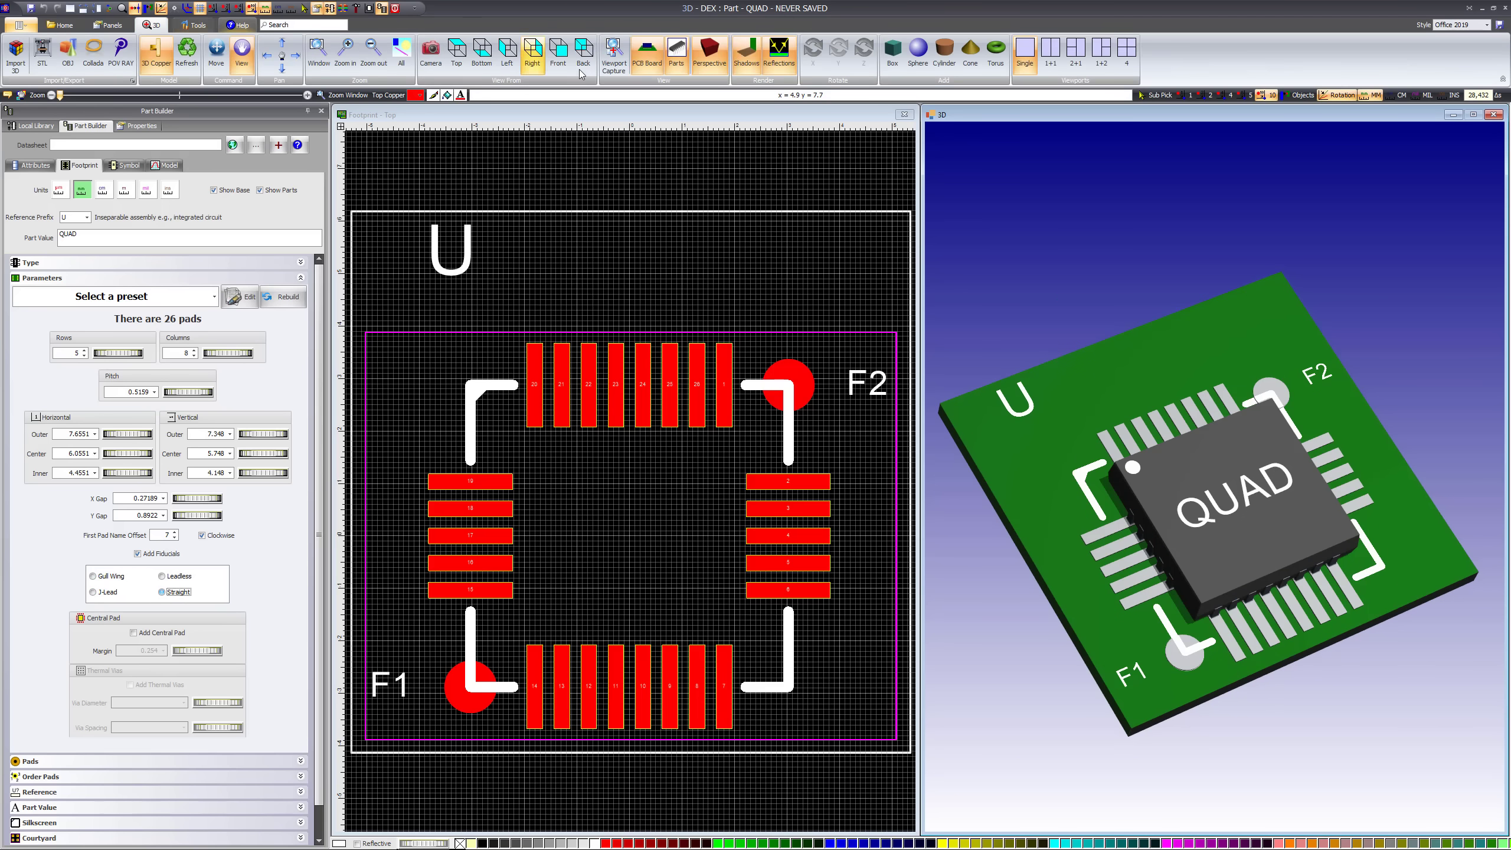
{"action": "left_click", "coordinate": [647, 54]}
{"action": "mouse_move", "coordinate": [1259, 519]}
{"action": "left_mouse_down"}
{"action": "mouse_move", "coordinate": [1305, 473]}
{"action": "mouse_move", "coordinate": [1121, 532]}
{"action": "mouse_move", "coordinate": [1250, 523]}
{"action": "left_mouse_up"}
{"action": "left_click_drag", "start_coordinate": [1319, 616], "coordinate": [1304, 446]}
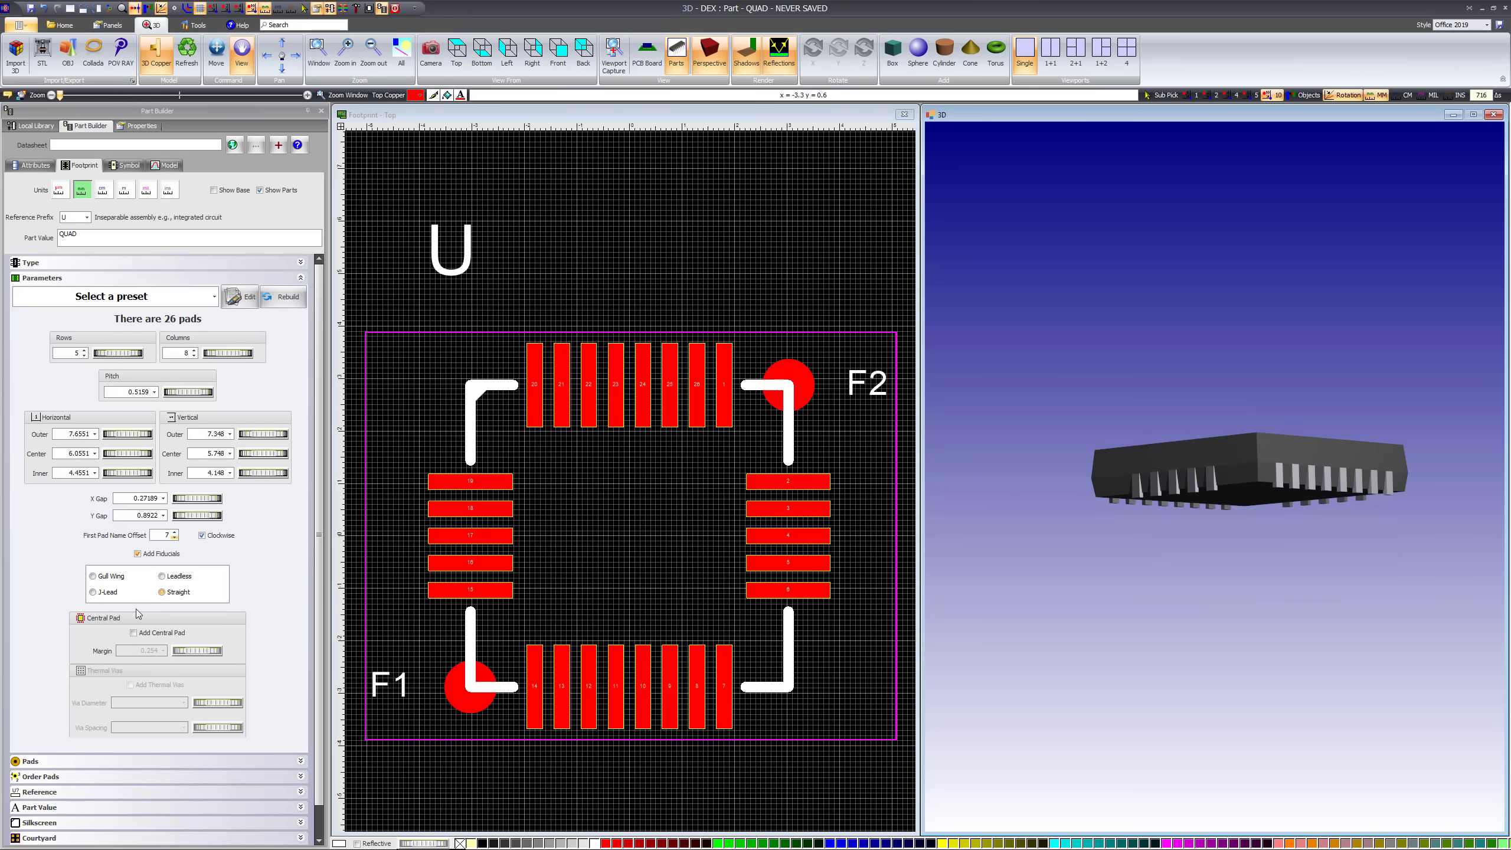
Preview the J-Lead style without the board, return to Straight leads, and add a central pad
{"action": "left_click", "coordinate": [94, 593]}
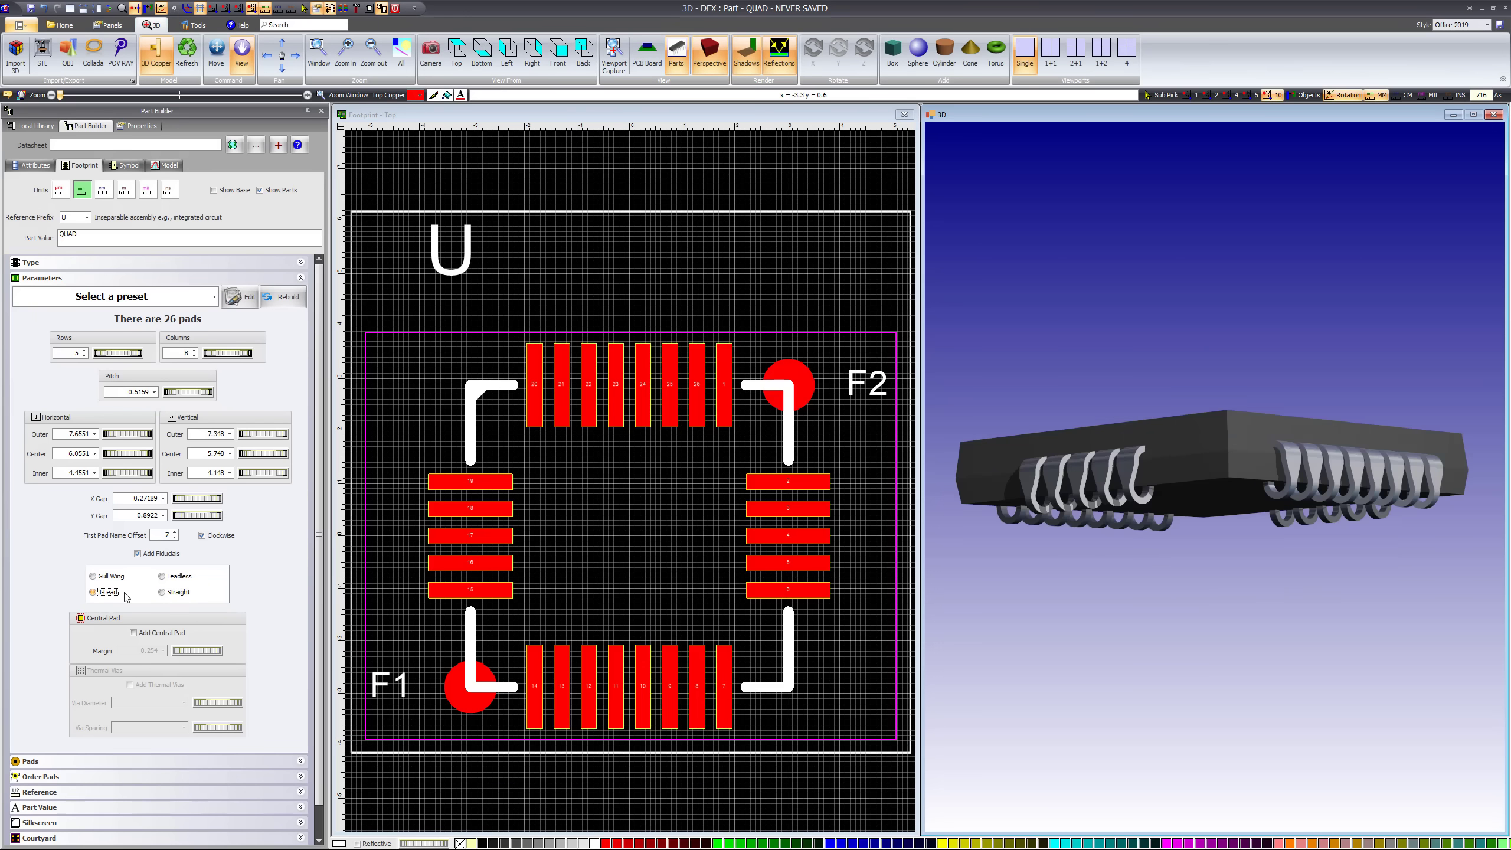
{"action": "left_click", "coordinate": [161, 592]}
{"action": "left_click", "coordinate": [134, 634]}
{"action": "left_click_drag", "start_coordinate": [1255, 552], "coordinate": [1252, 572]}
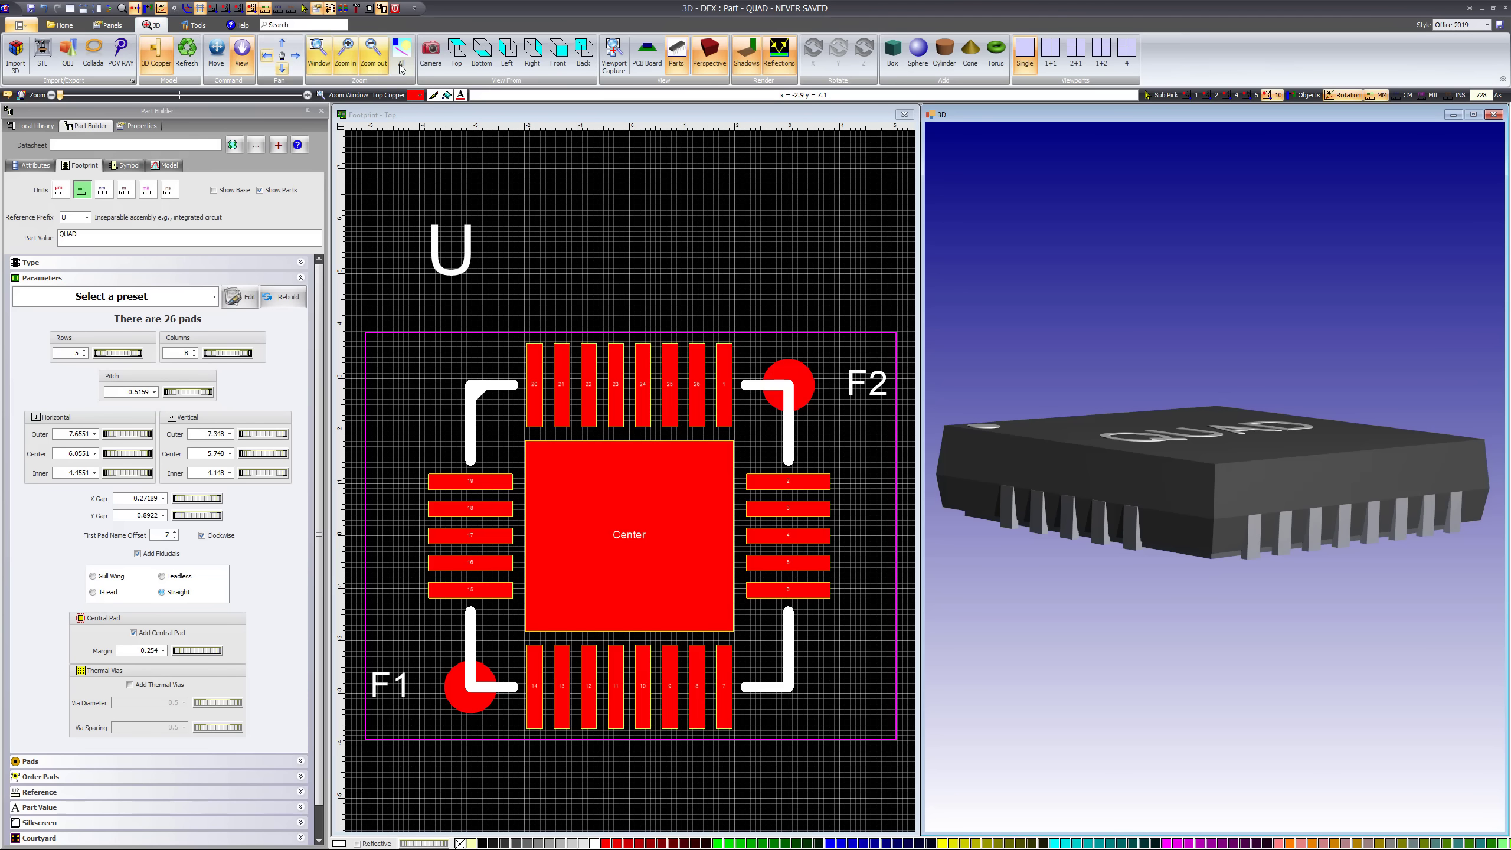
Show the PCB board in the 3D view again and increase the central pad margin to about 0.81 mm
{"action": "left_click", "coordinate": [647, 53]}
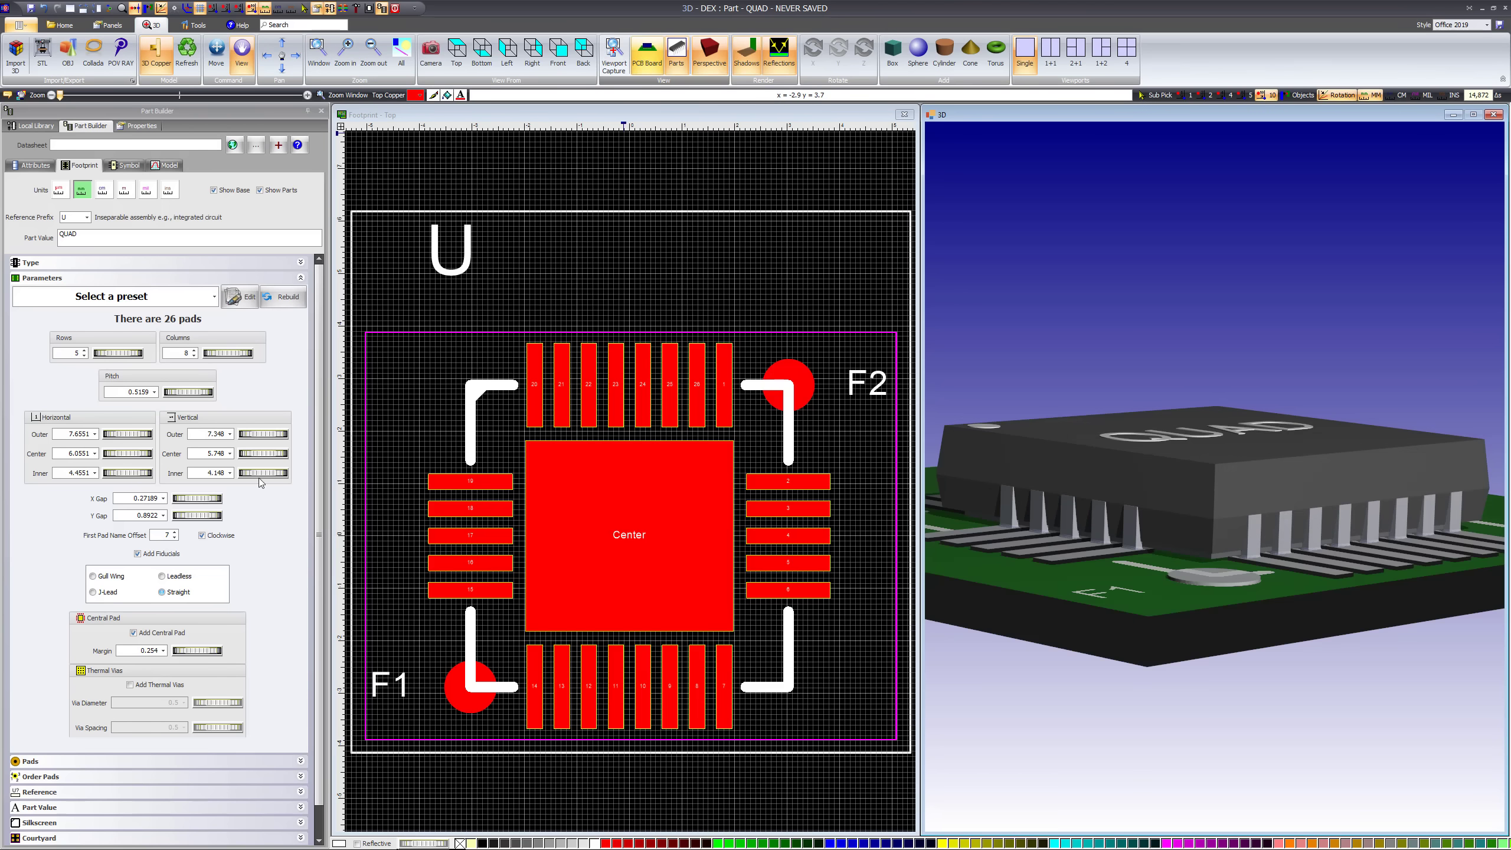
{"action": "left_click_drag", "start_coordinate": [1231, 464], "coordinate": [1253, 570]}
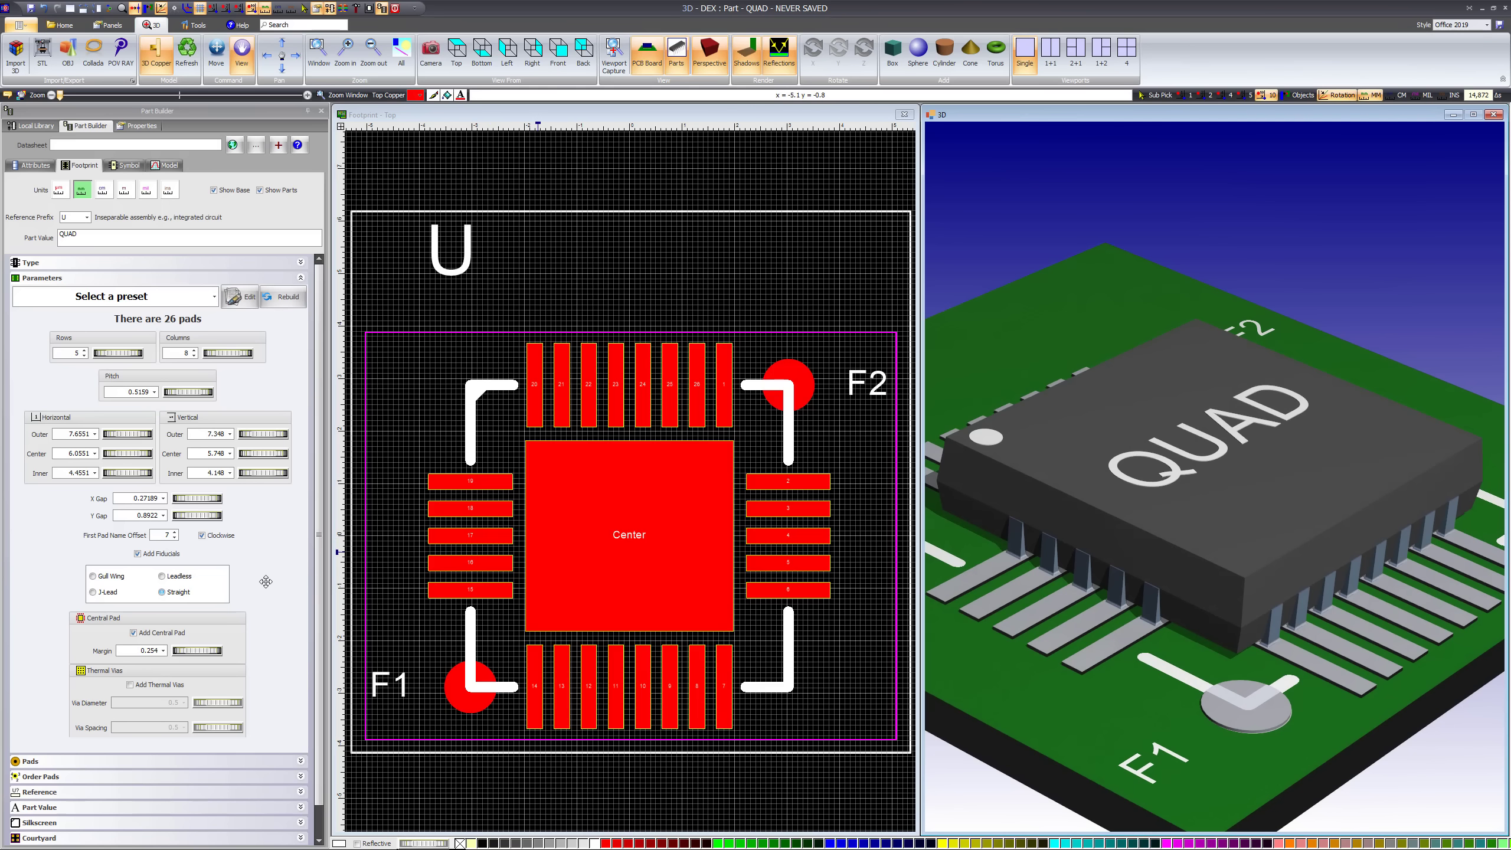
{"action": "scroll", "coordinate": [663, 540], "scroll_direction": "down", "scroll_amount": 2}
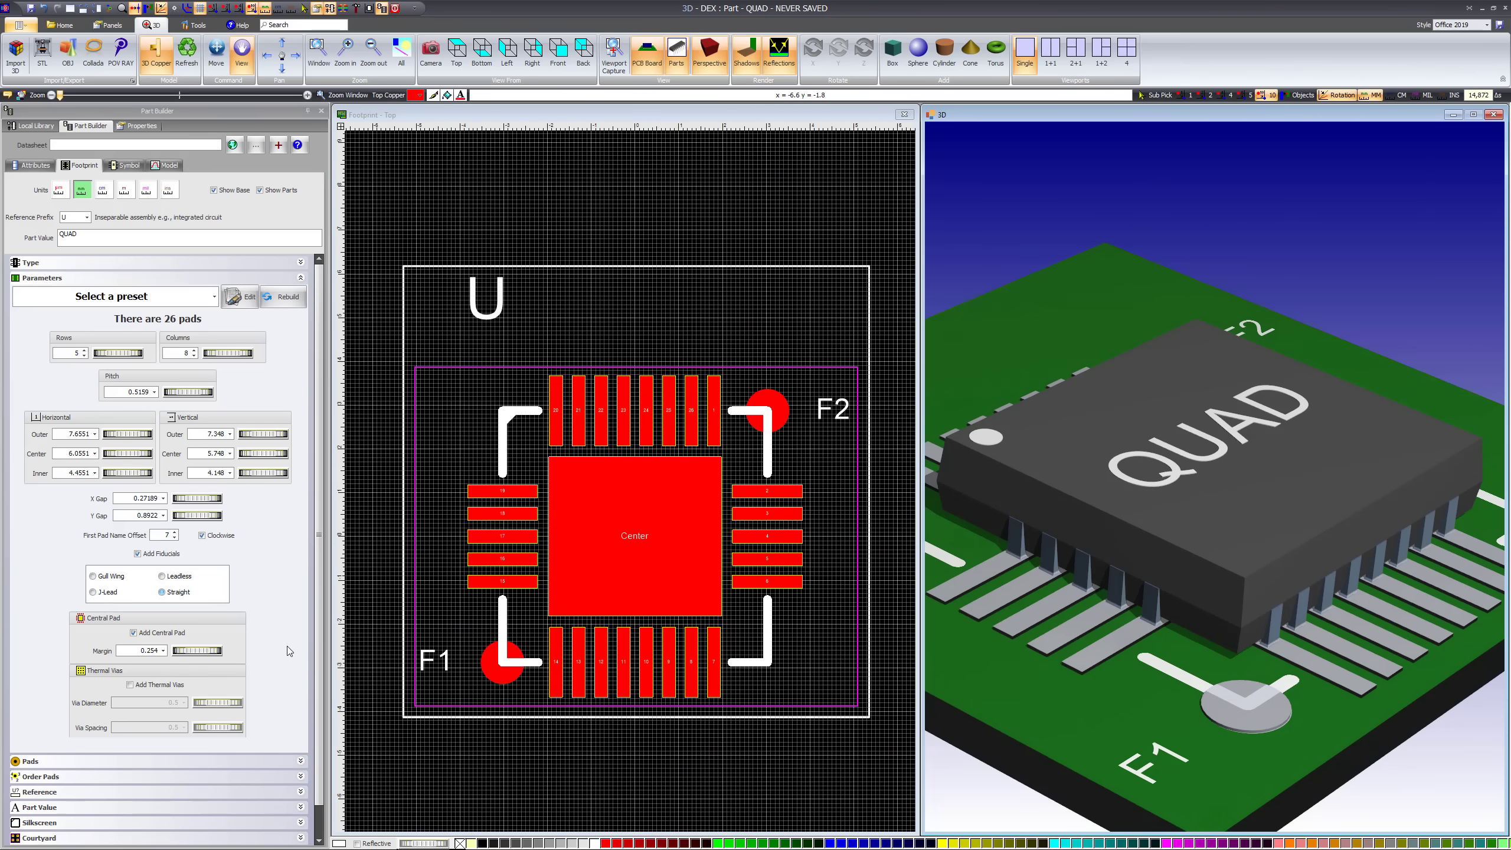
{"action": "left_click_drag", "start_coordinate": [183, 651], "coordinate": [536, 615]}
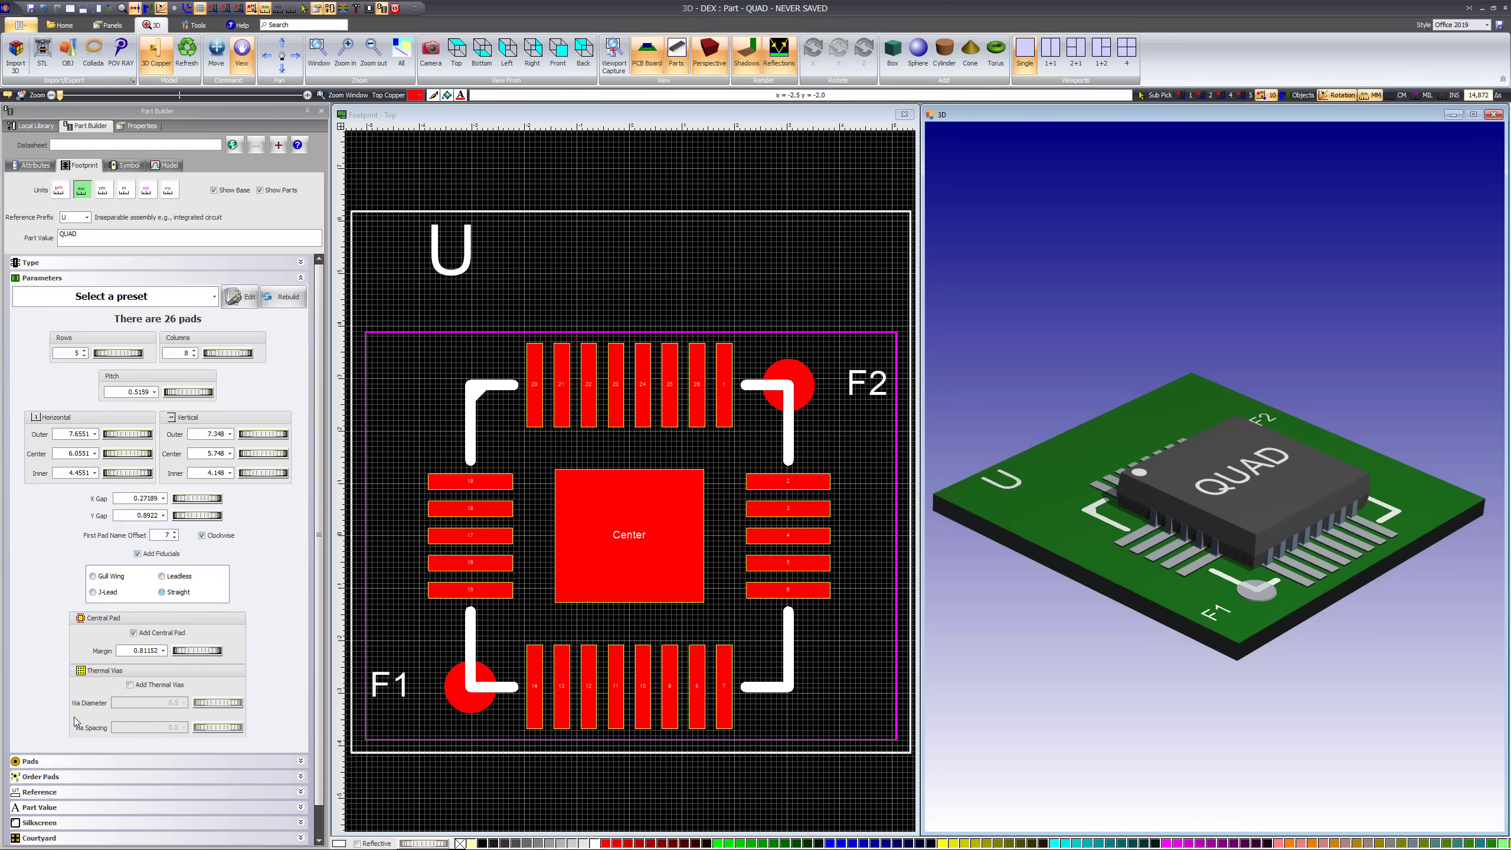
Add thermal vias about 0.57 mm in diameter with 0.58 mm spacing, and enlarge the footprint to 11 rows and 16 columns
{"action": "left_click", "coordinate": [133, 686]}
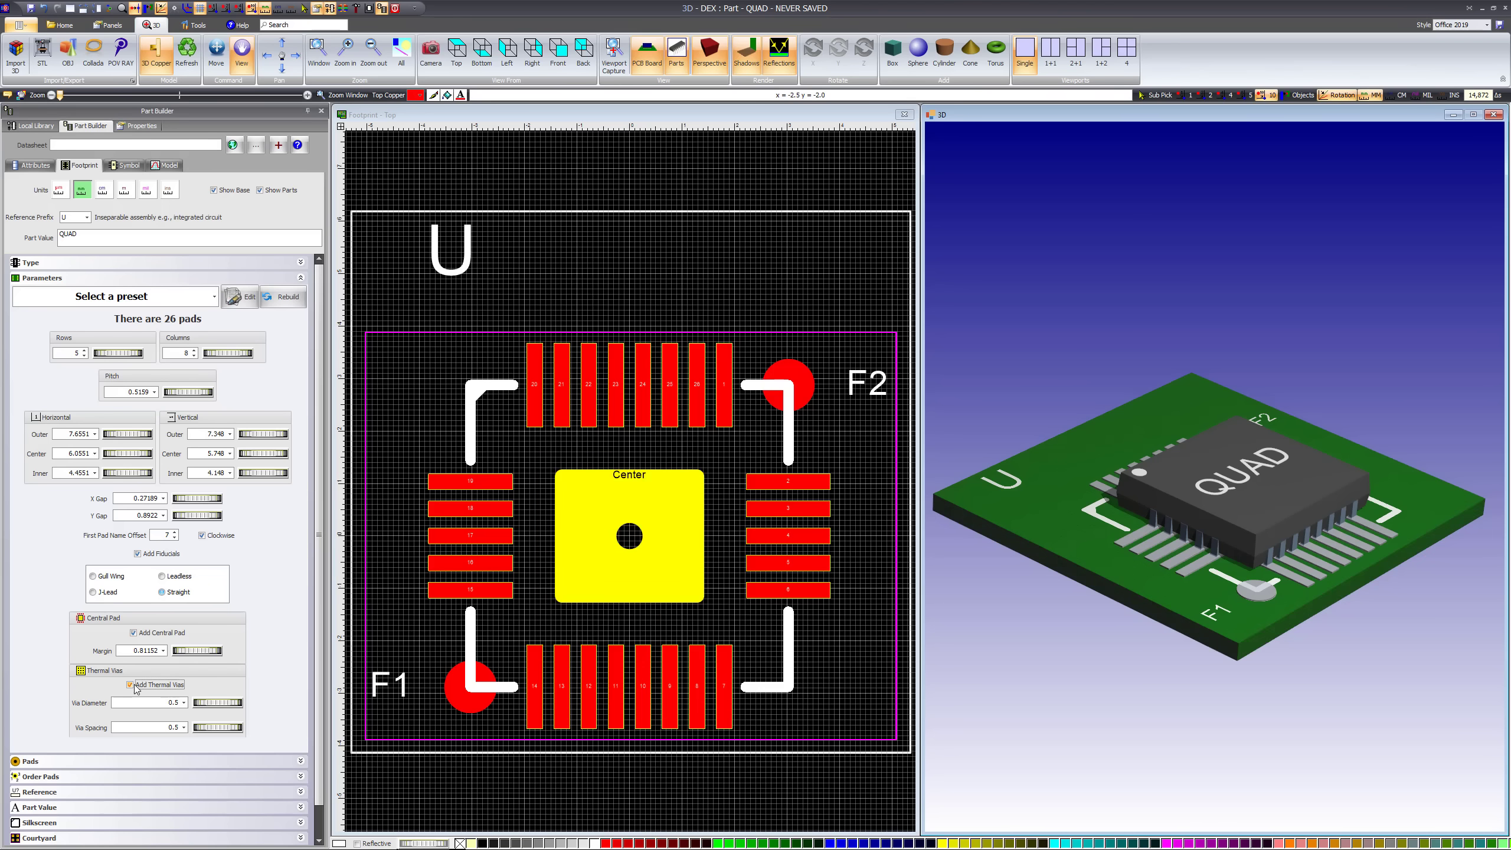
{"action": "left_click_drag", "start_coordinate": [237, 707], "coordinate": [253, 732]}
{"action": "left_click_drag", "start_coordinate": [117, 357], "coordinate": [255, 357]}
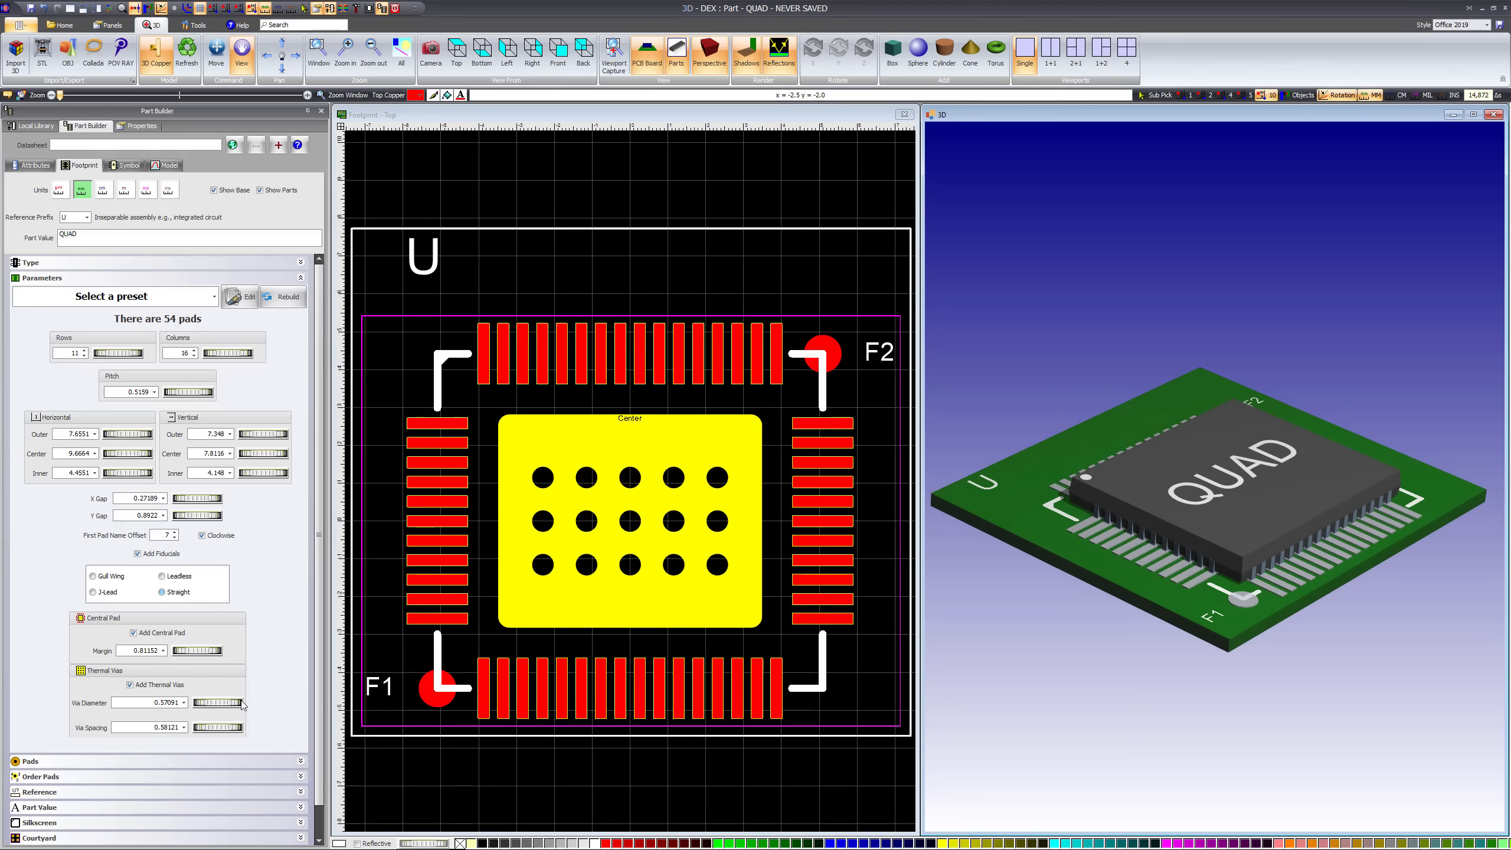
Reduce the thermal via diameter to about 0.37 mm and adjust the via spacing to about 0.58 mm
{"action": "left_click_drag", "start_coordinate": [199, 706], "coordinate": [110, 710]}
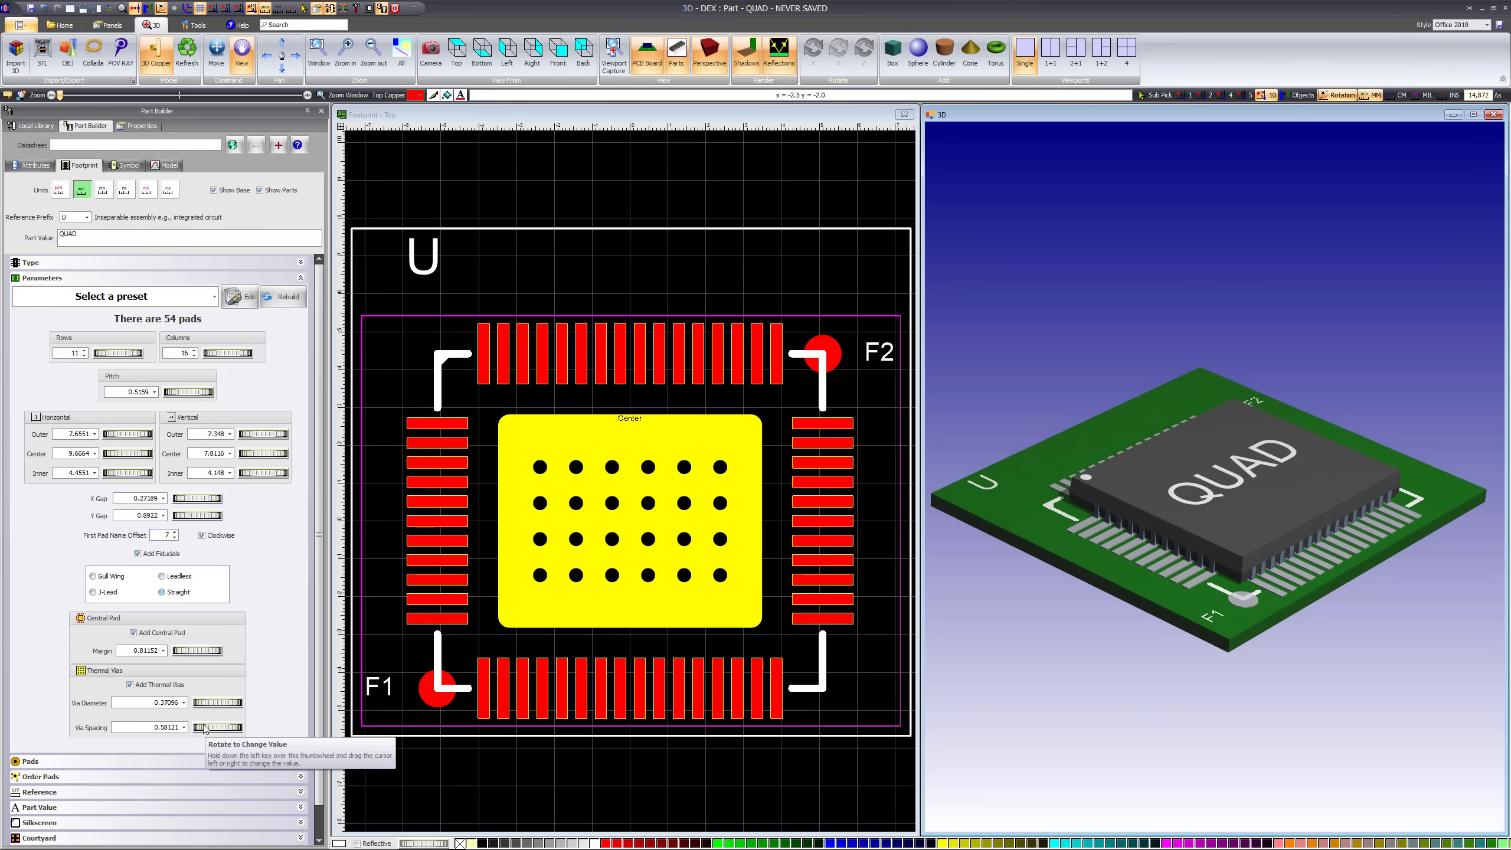
{"action": "left_click_drag", "start_coordinate": [244, 729], "coordinate": [204, 732]}
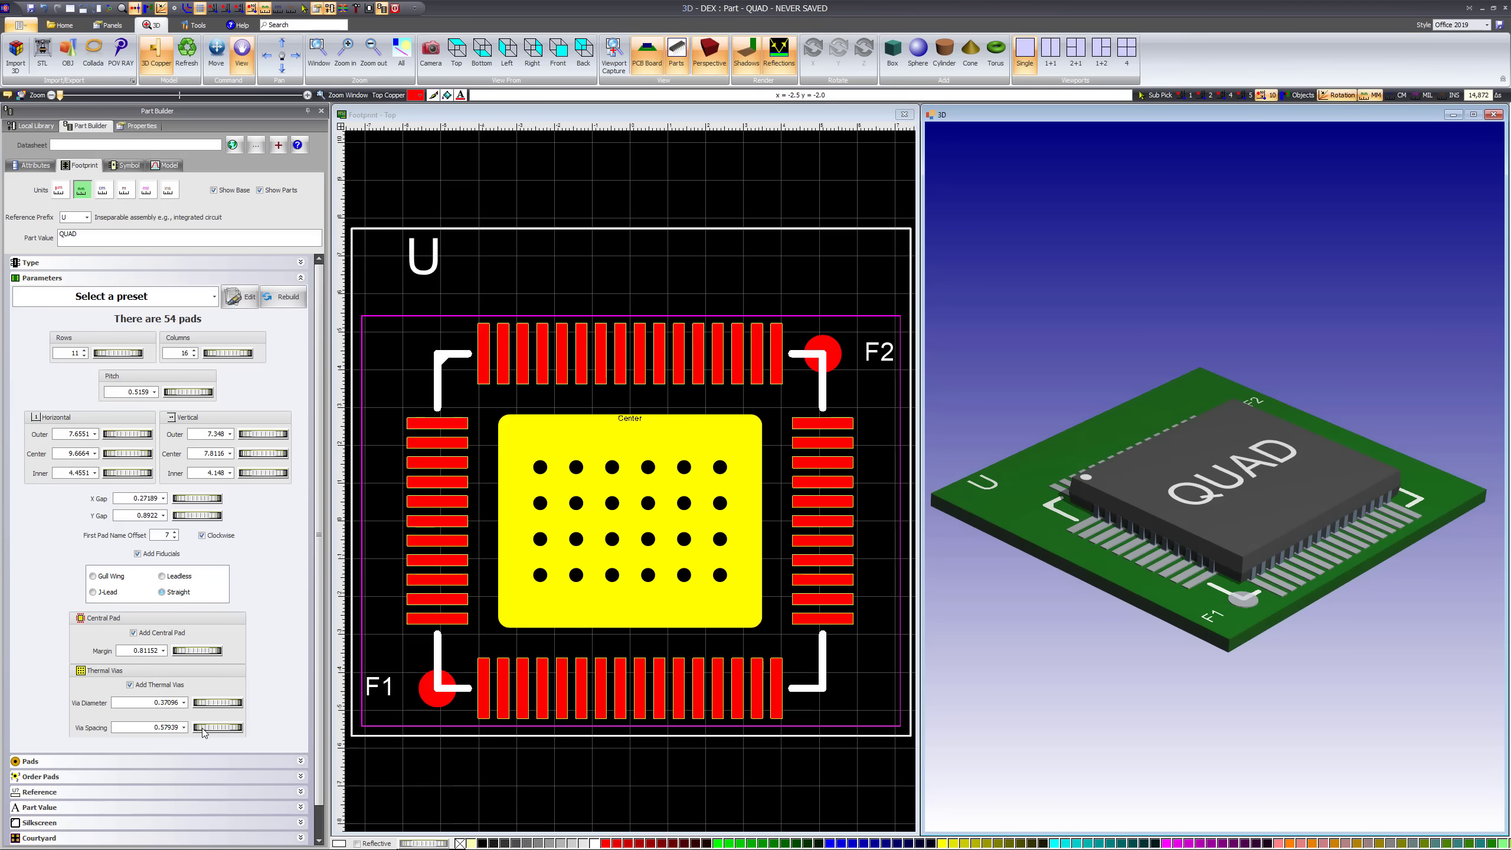
{"action": "left_click_drag", "start_coordinate": [1281, 578], "coordinate": [1225, 568]}
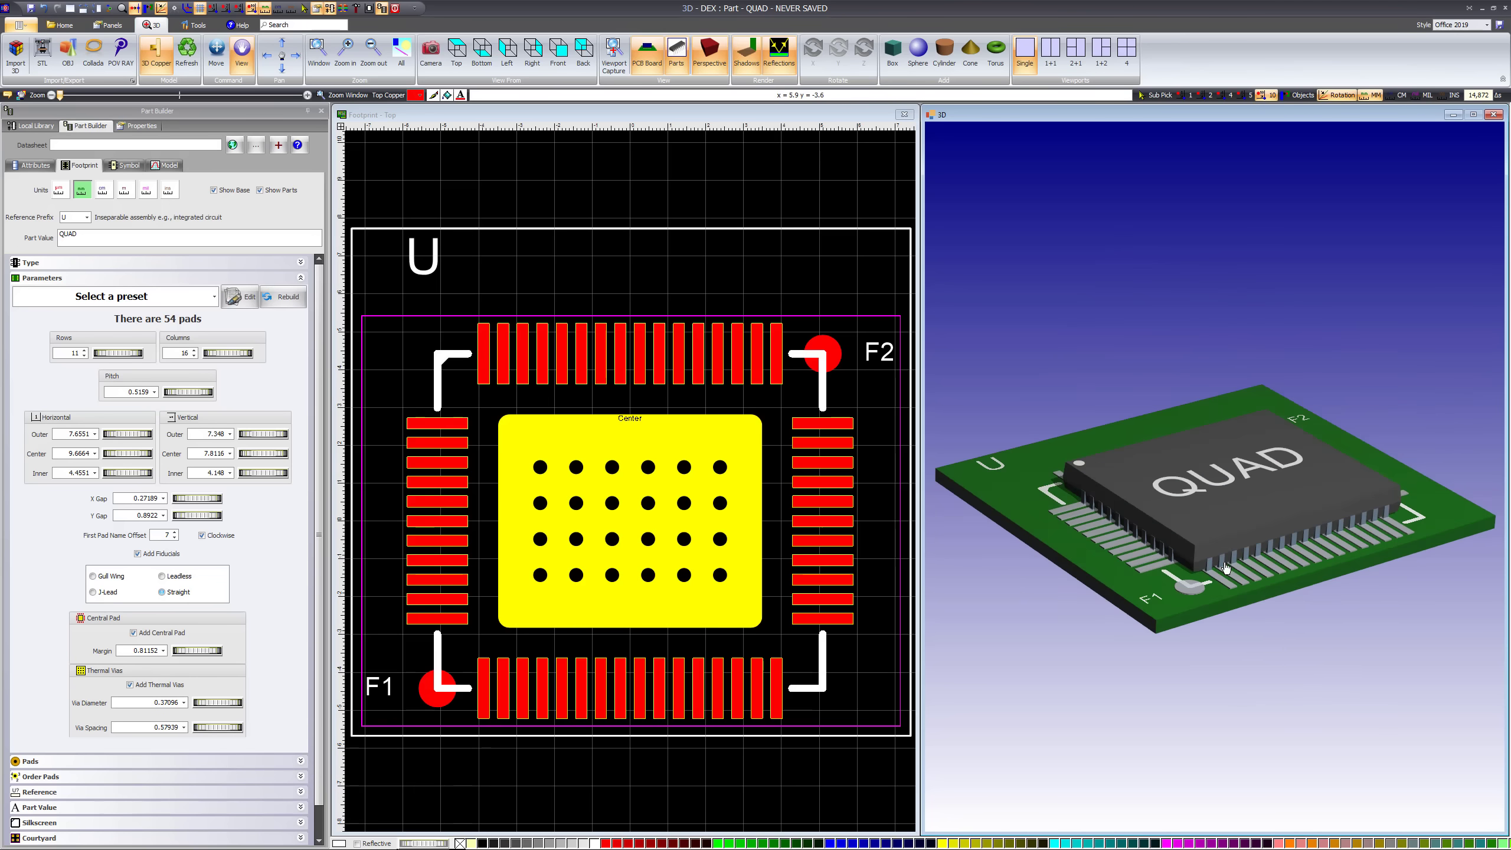
Remove the thermal vias, turn the 3D board to its underside, and add the vias back to the central pad
{"action": "left_click", "coordinate": [131, 685]}
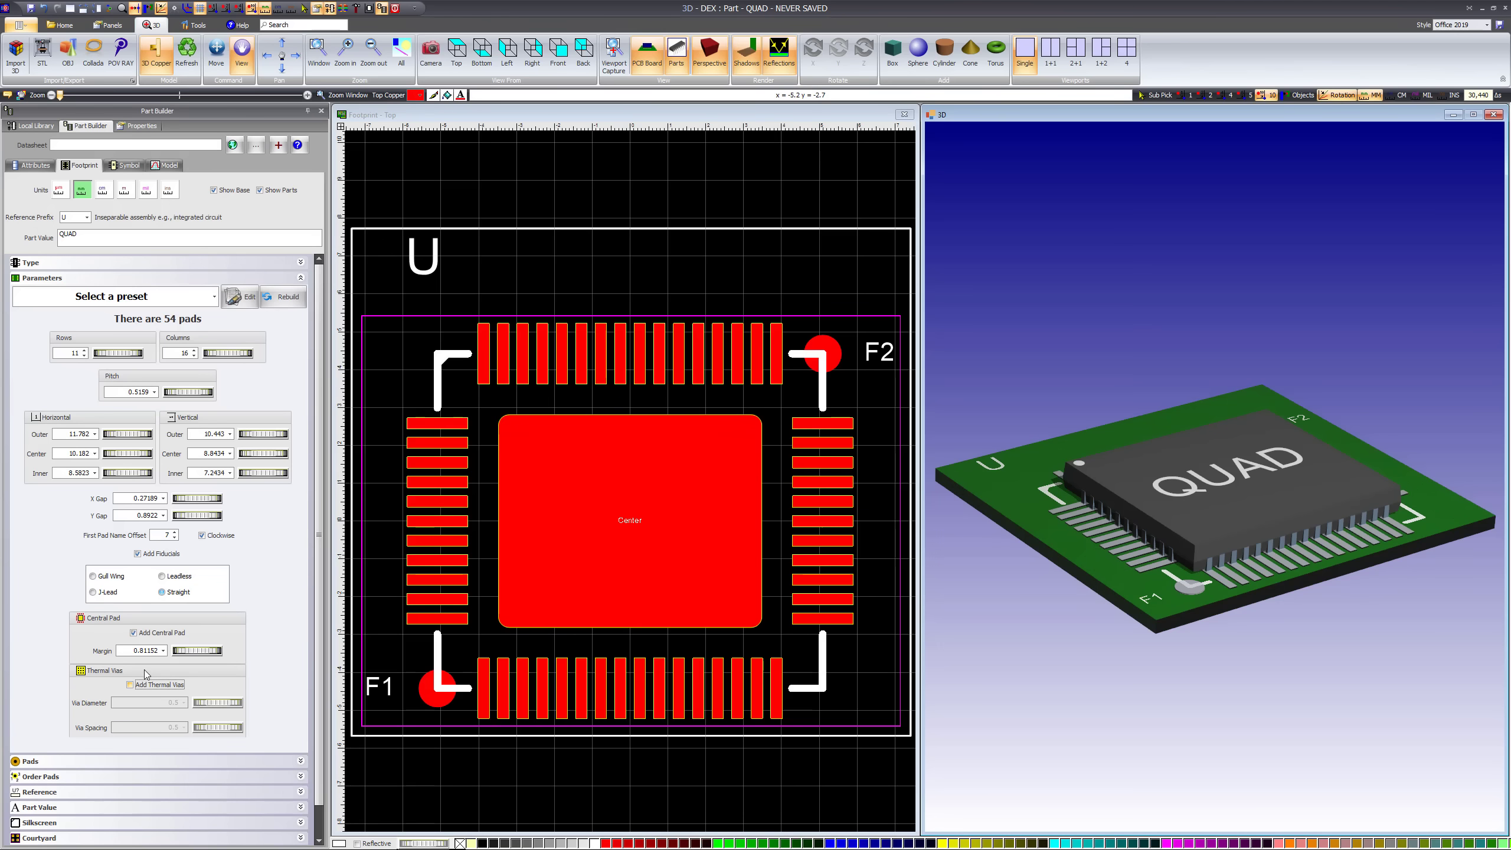
{"action": "left_click_drag", "start_coordinate": [1139, 575], "coordinate": [1175, 320]}
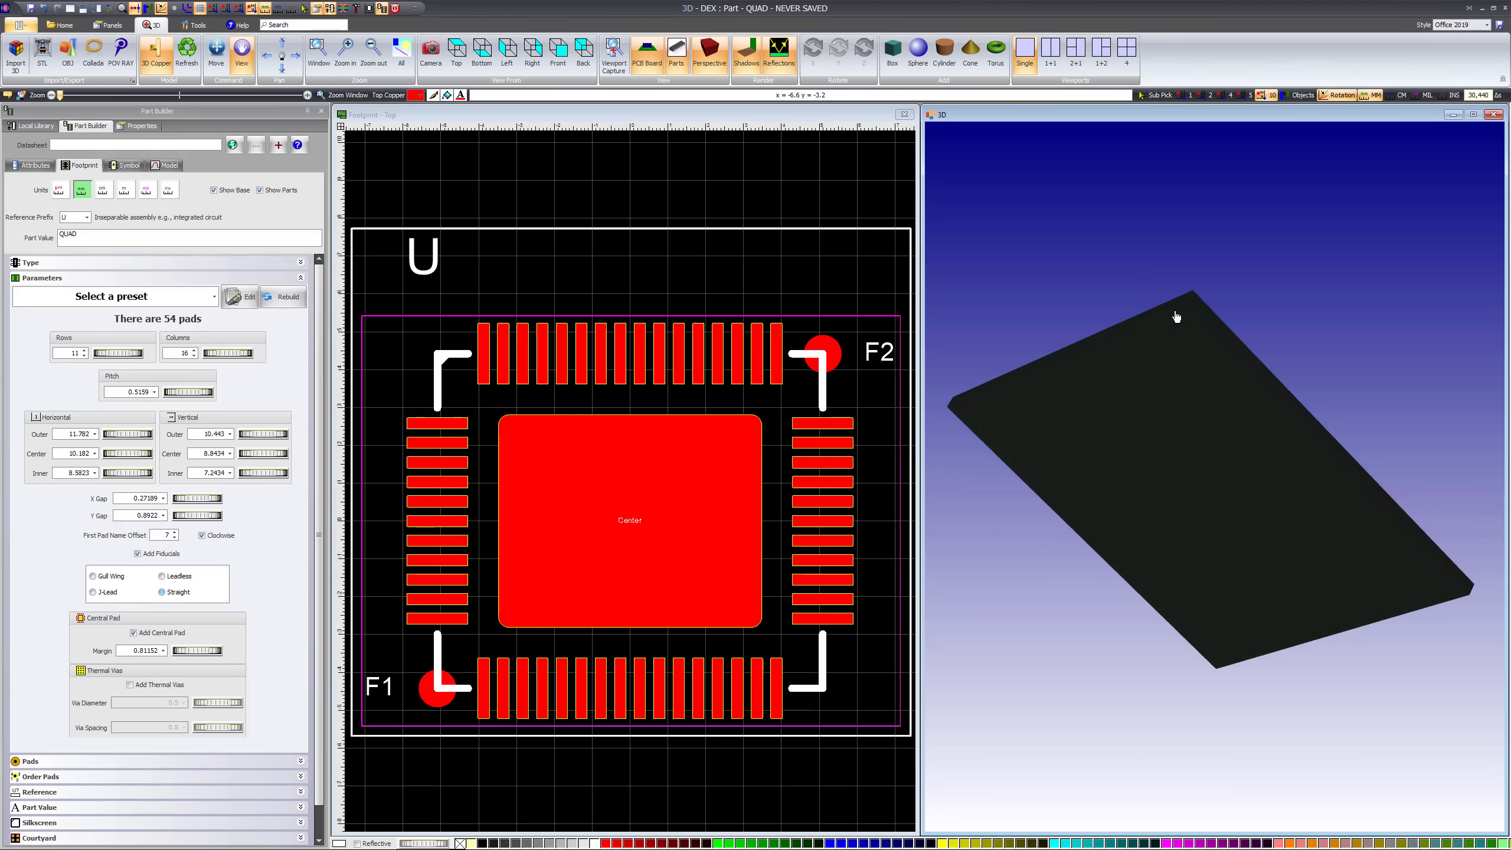
{"action": "left_click", "coordinate": [130, 686]}
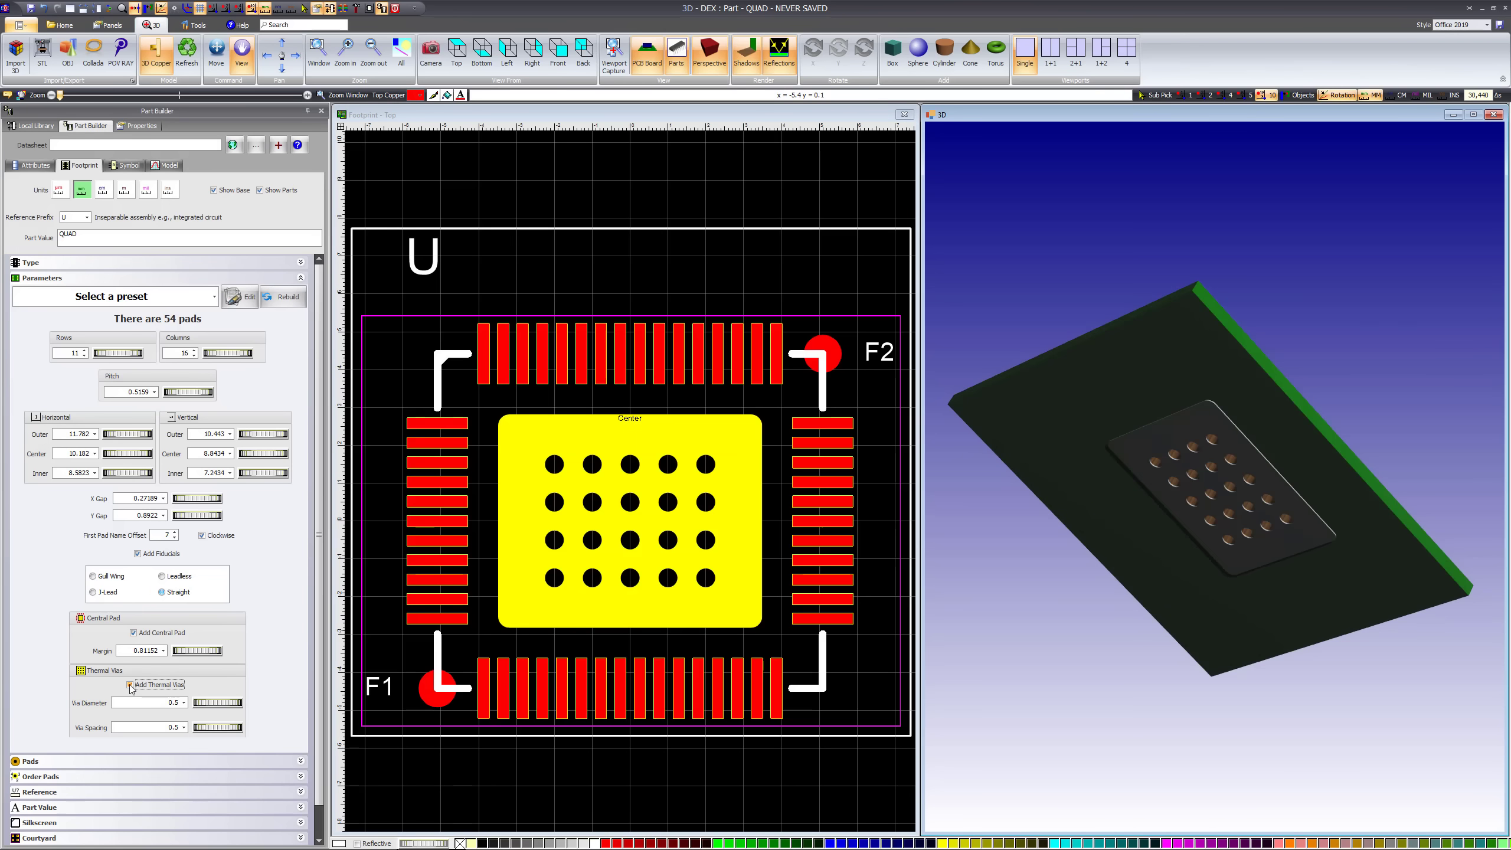
Hide the parts in the 3D view and rotate the bare board to inspect the thermal vias from the underside
{"action": "left_click_drag", "start_coordinate": [1137, 503], "coordinate": [1248, 707]}
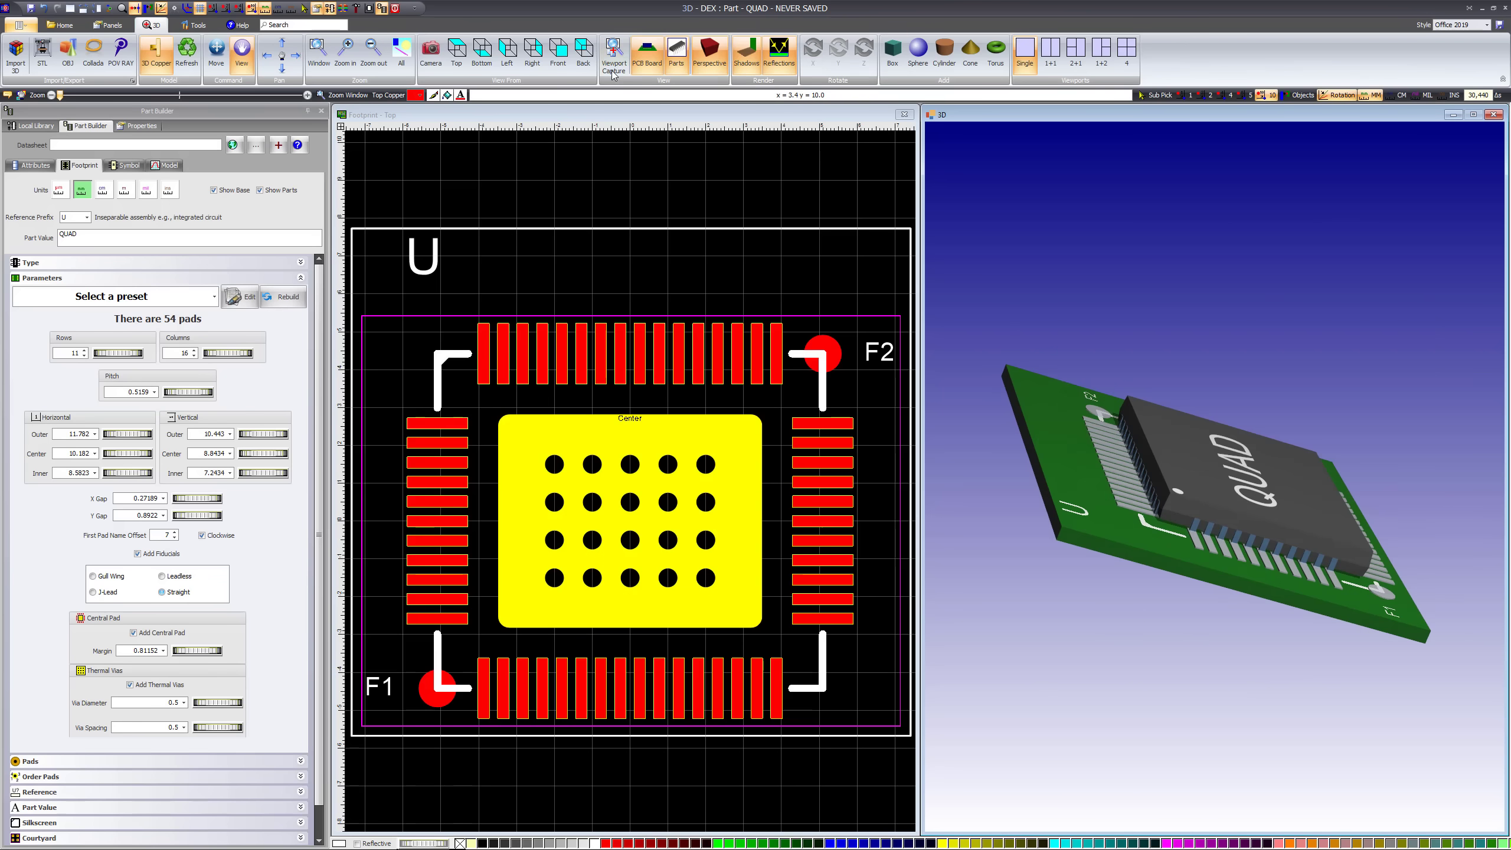
{"action": "left_click", "coordinate": [677, 51]}
{"action": "left_click_drag", "start_coordinate": [1225, 327], "coordinate": [1228, 236]}
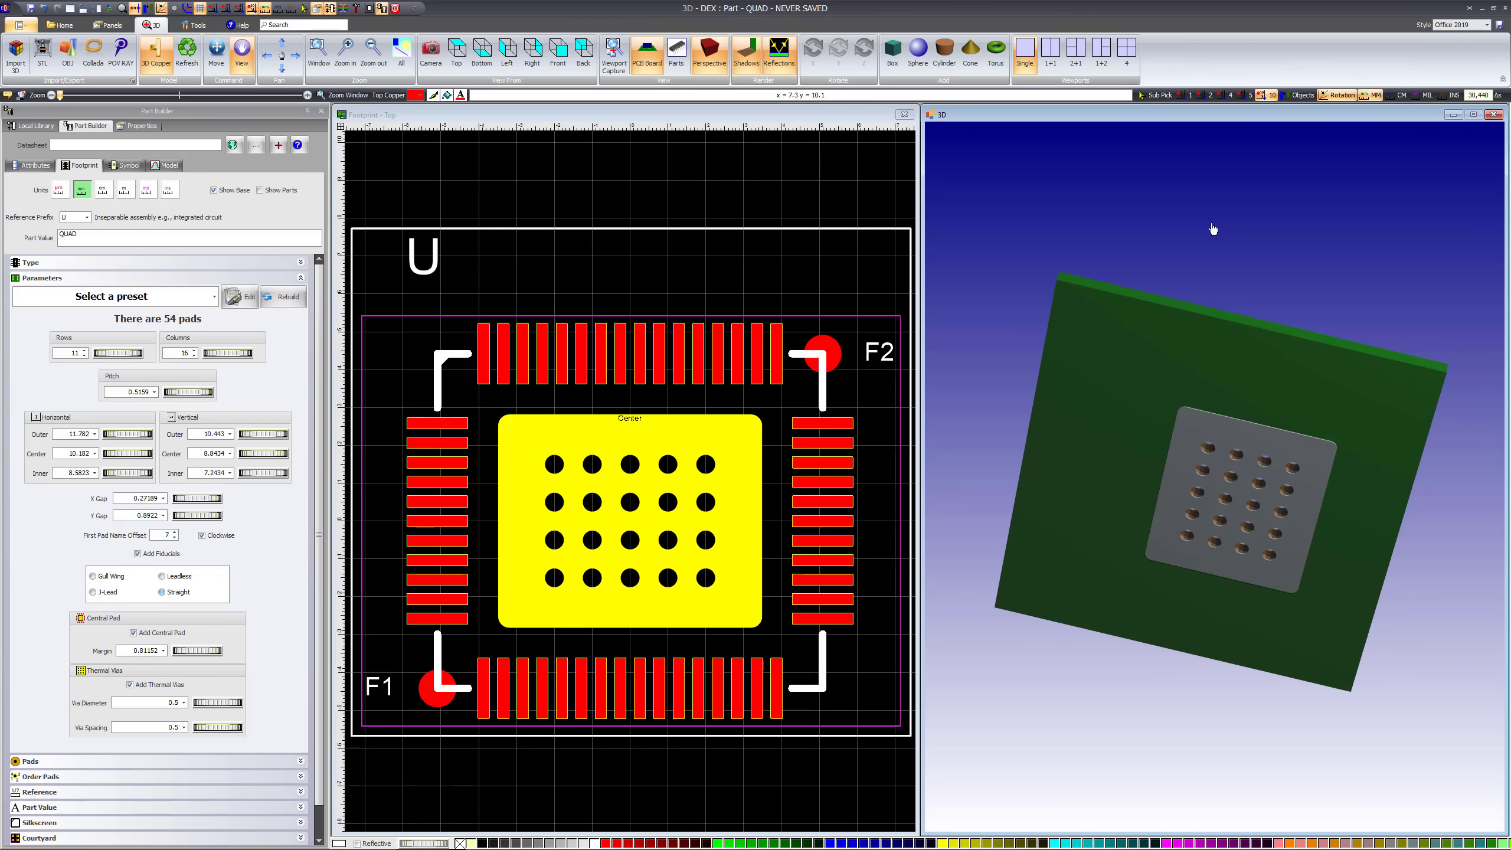